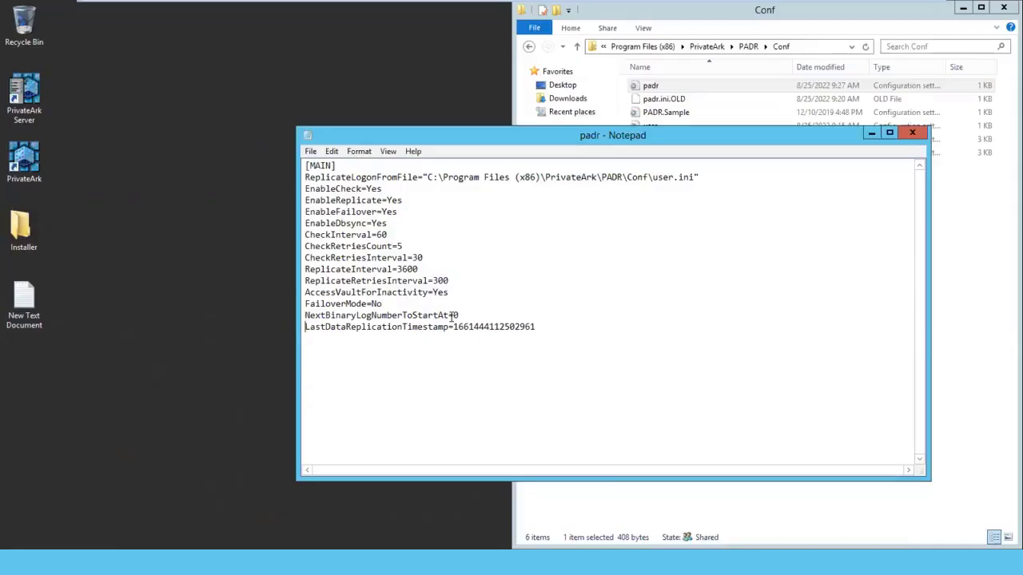
Review the FailoverMode and NextBinaryLogNumberToStartAt lines in the padr configuration file, and close it without saving changes
key("Up")
key("Up")
key("Right")
key("Right")
key("Right")
key("Right")
key("Right")
key("Right")
key("Right")
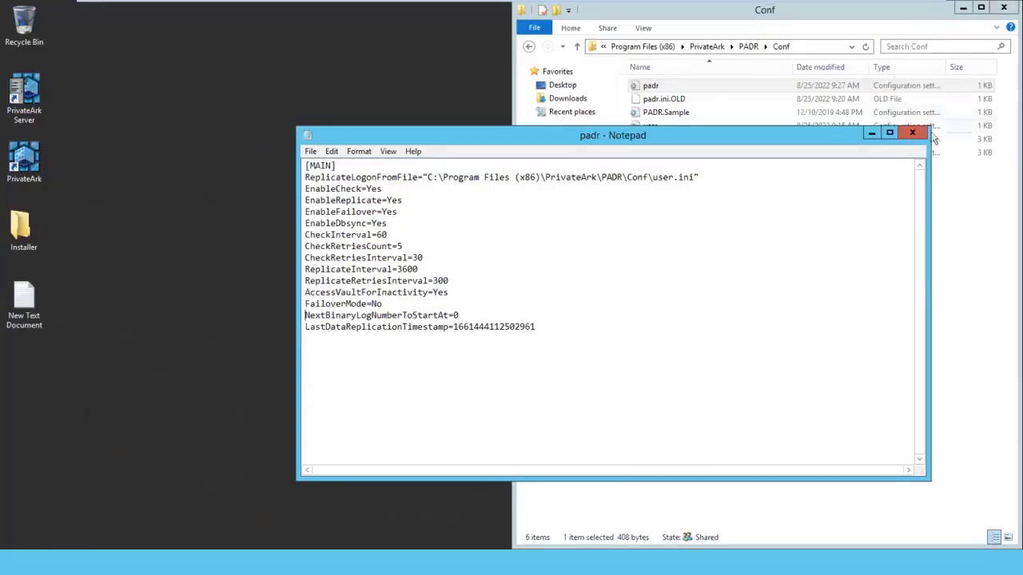
left_click(913, 133)
left_click(532, 288)
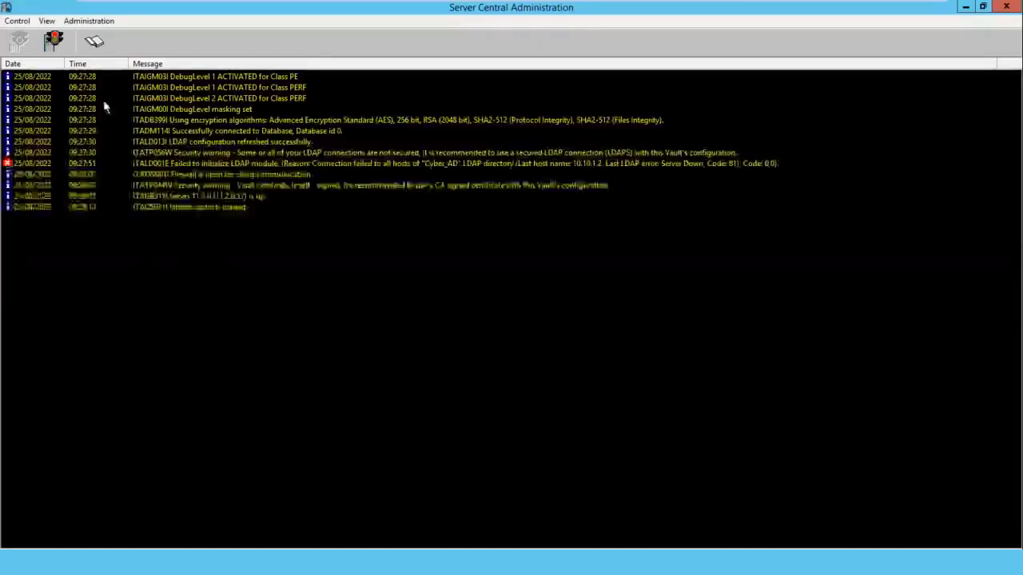
Shut down the Vault server on the DR_Vault machine and confirm the shutdown
mouse_move(612, 6)
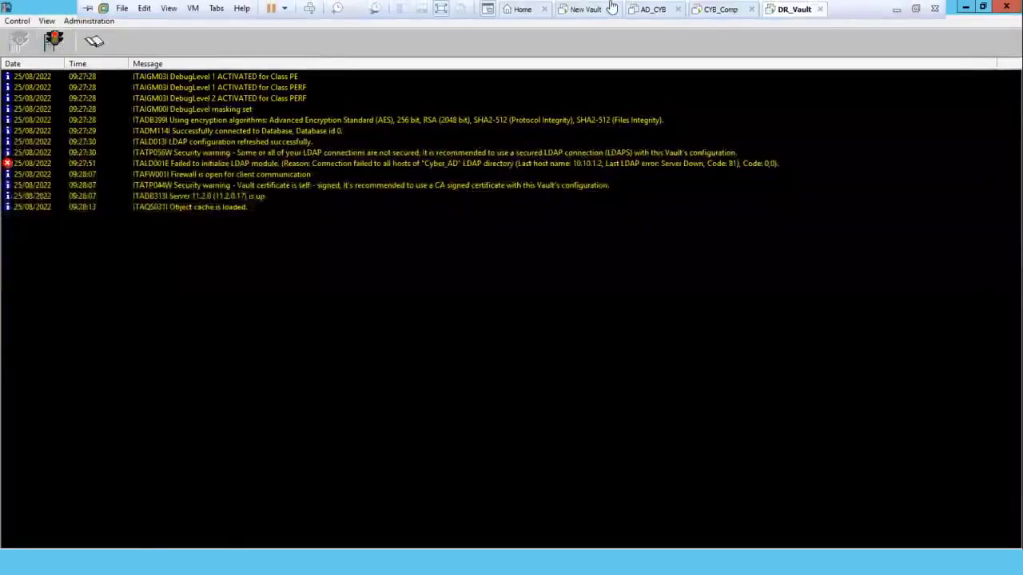
left_click(53, 42)
left_click(598, 239)
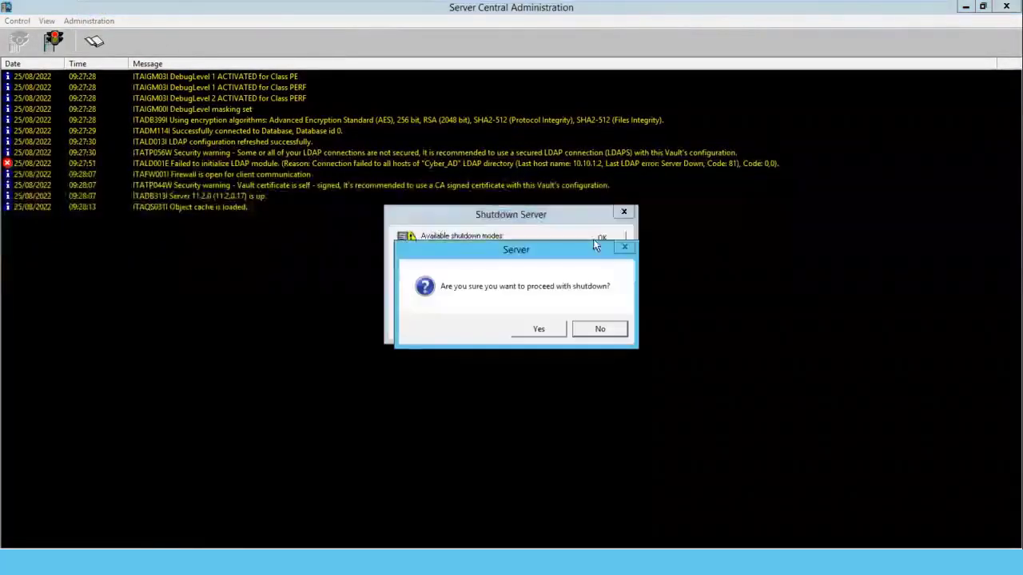
left_click(539, 331)
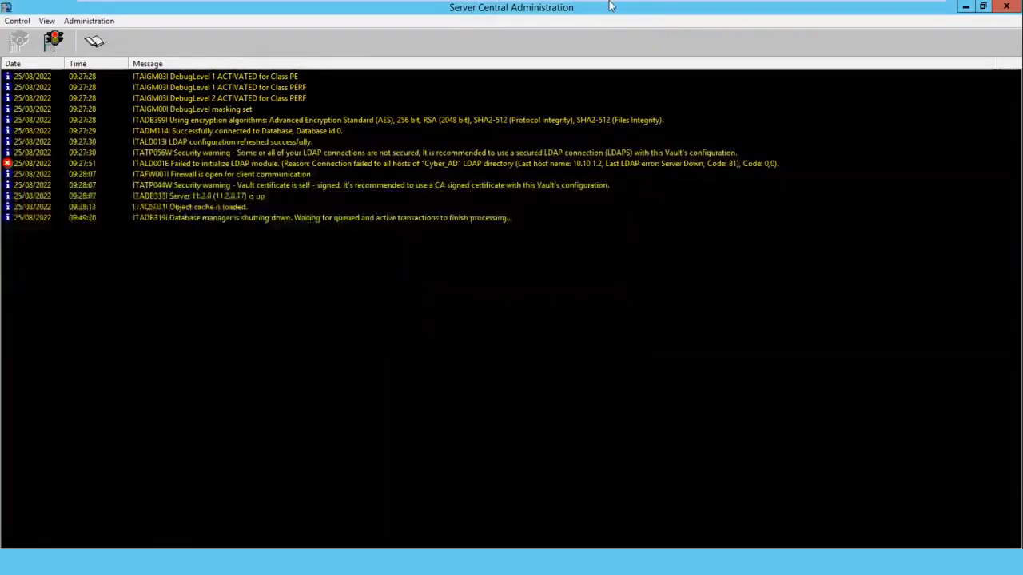
Switch to the New Vault machine and start its Vault server from Server Central Administration
left_click(643, 10)
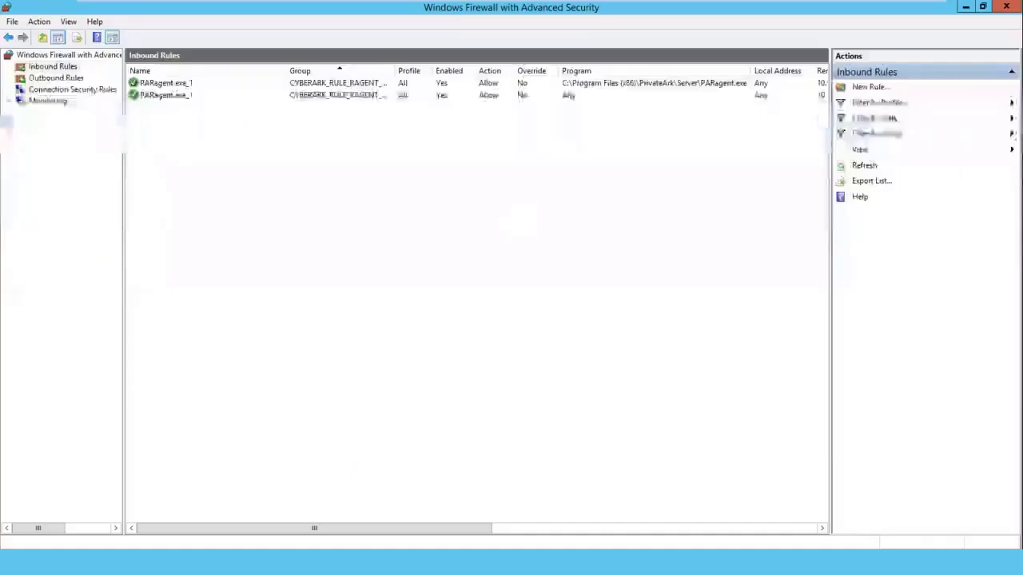
left_click(586, 9)
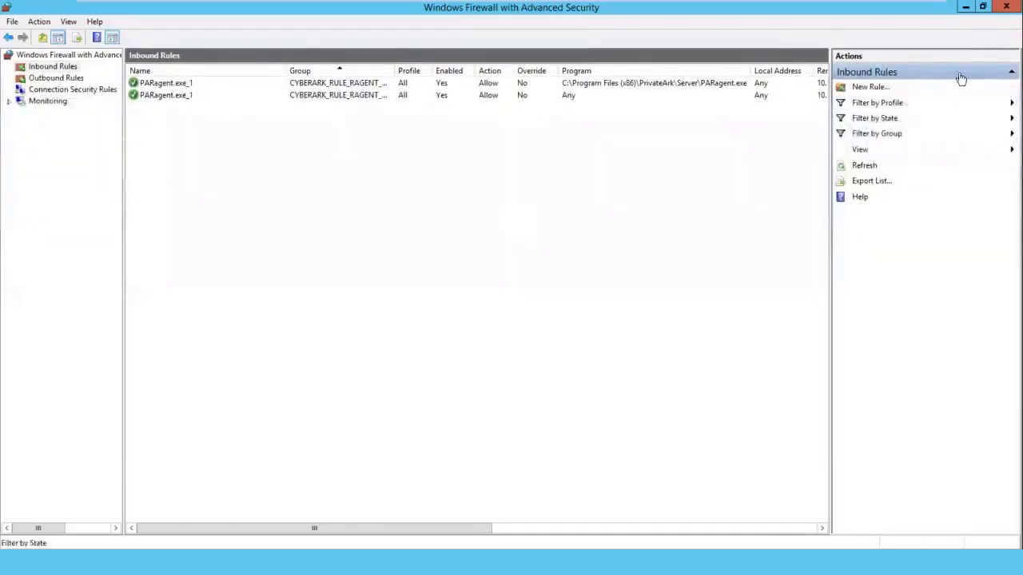
left_click(965, 8)
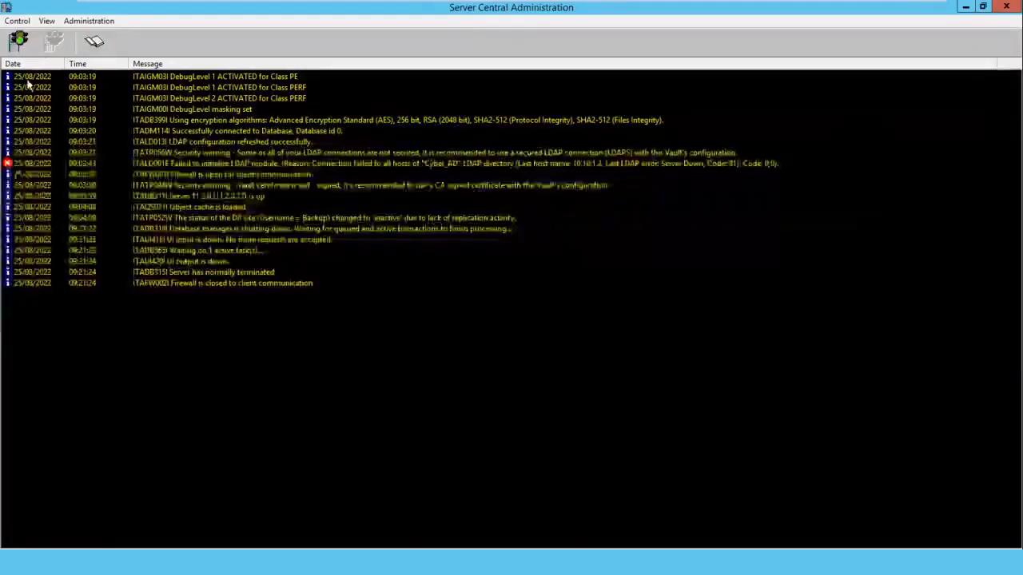
left_click(20, 42)
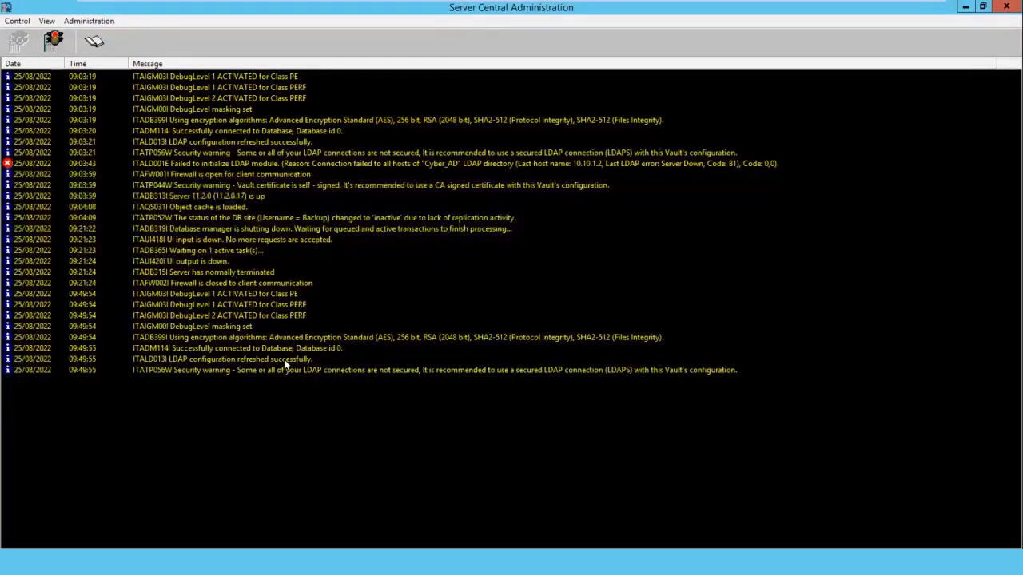
Compare the LDAP messages of the current server startup with those of the earlier startup in the log
left_click(178, 142)
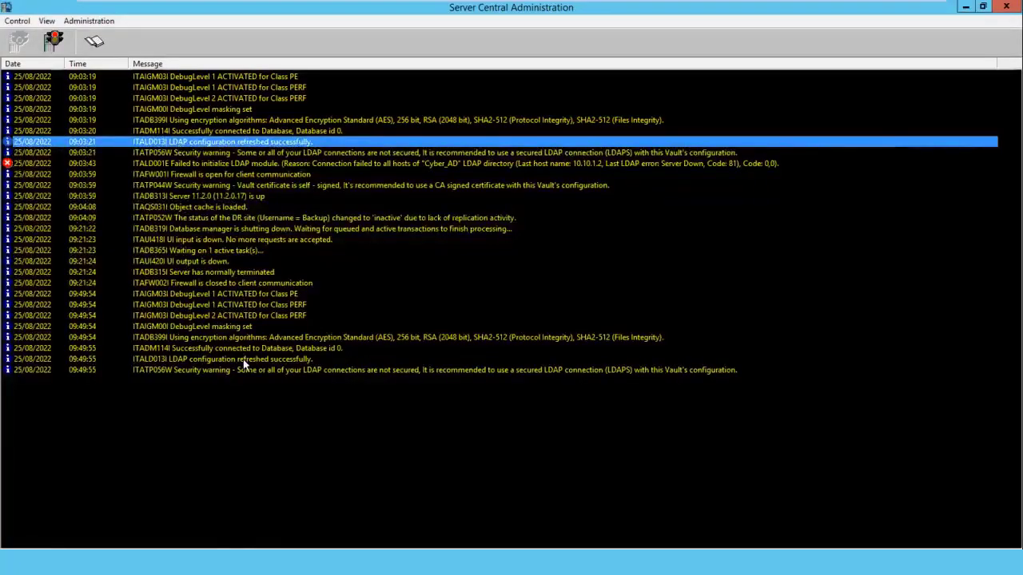
left_click(245, 360)
left_click(184, 164)
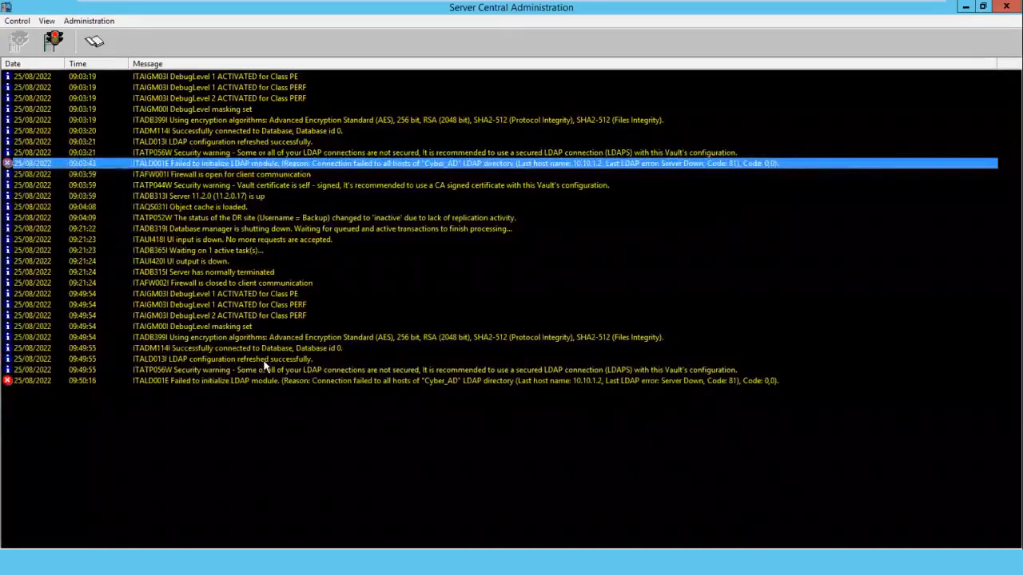
left_click(265, 361)
left_click(165, 382)
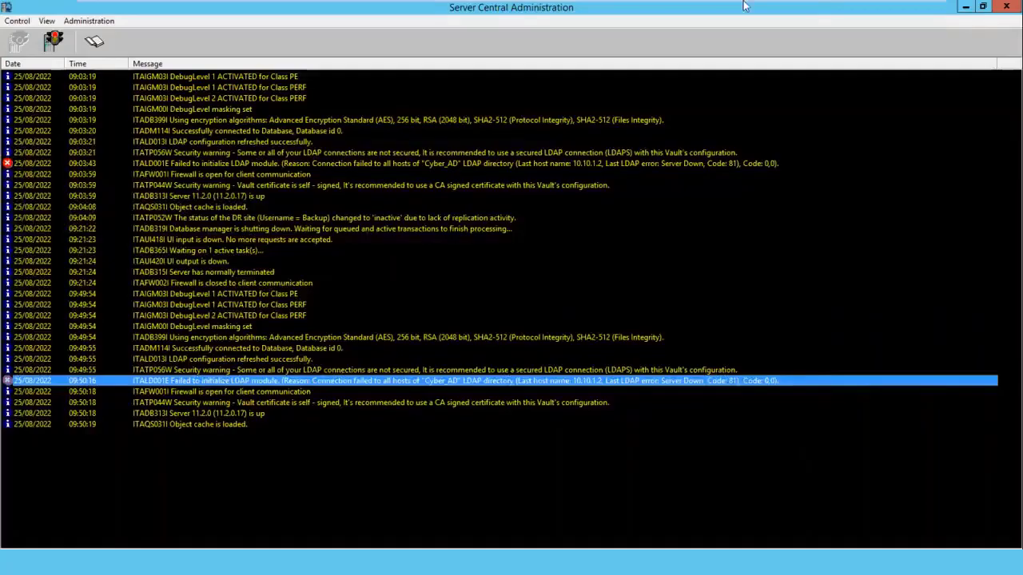
Switch to the DR_Vault machine and check the FailoverMode setting in the padr configuration file in PADR\Conf
mouse_move(744, 6)
left_click(790, 9)
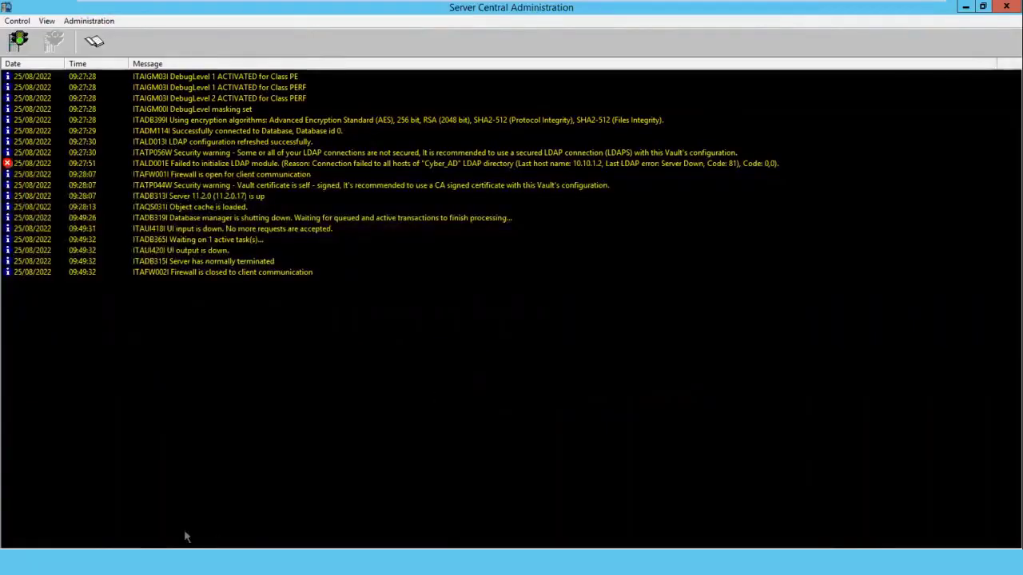
key("alt+Tab")
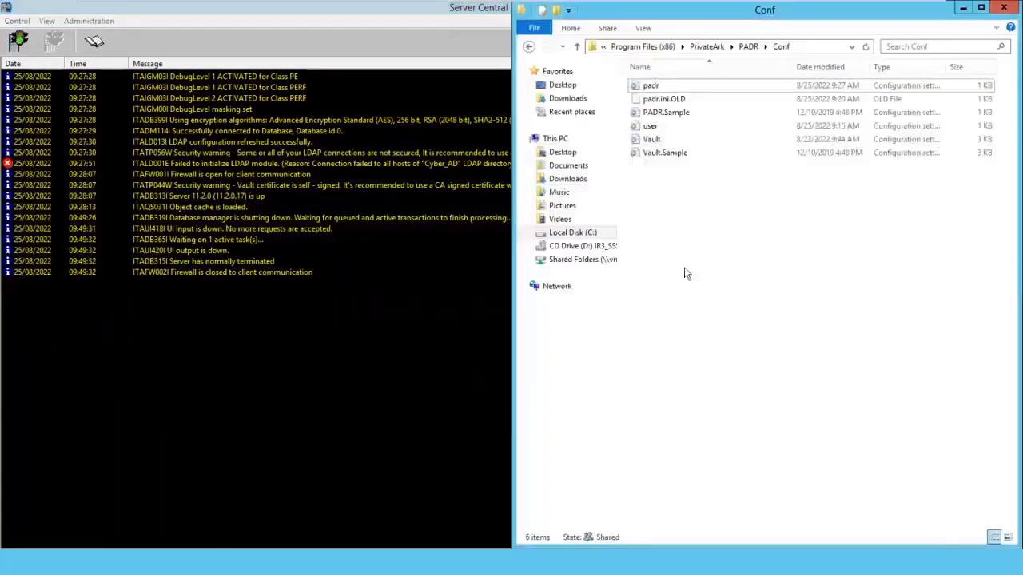
double_click(649, 88)
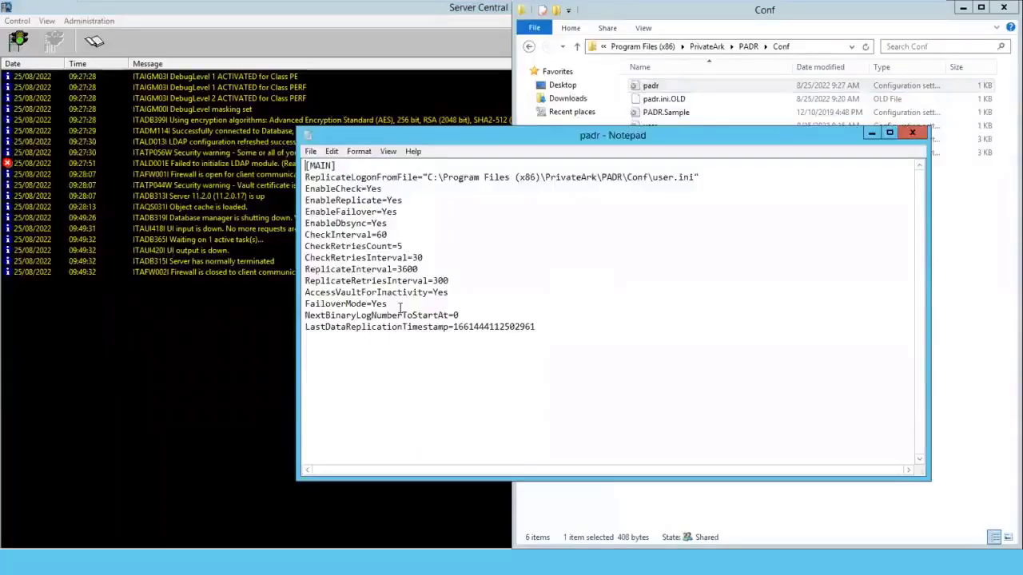
left_click(912, 132)
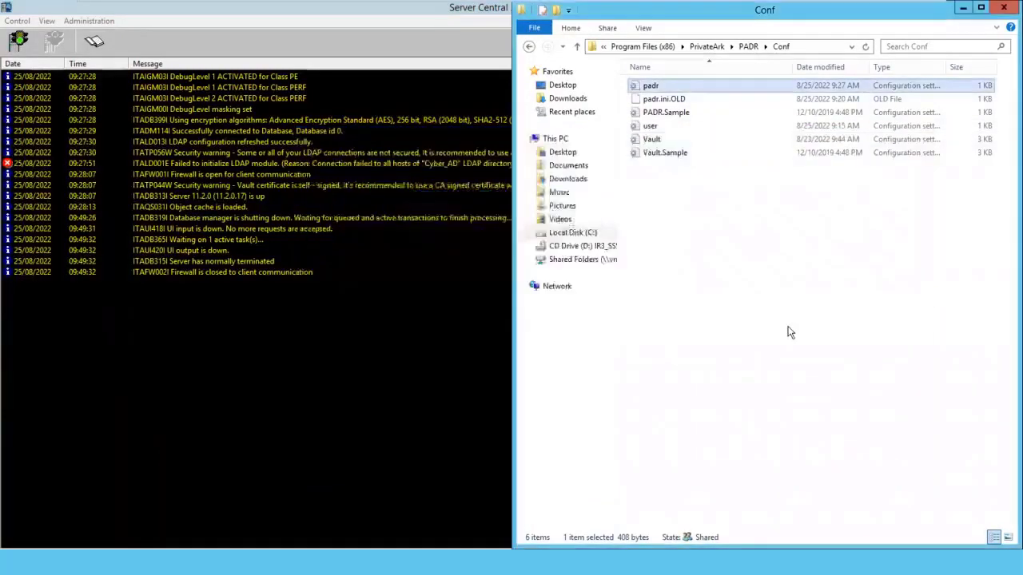
left_click(775, 317)
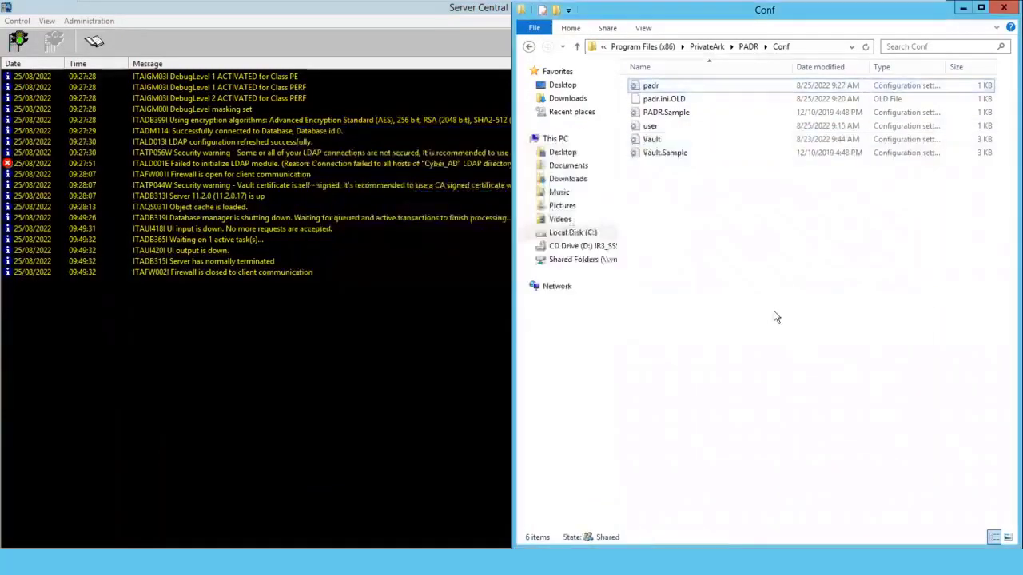
Start the CyberArk Vault Disaster Recovery service in Services and refresh the service list
double_click(115, 8)
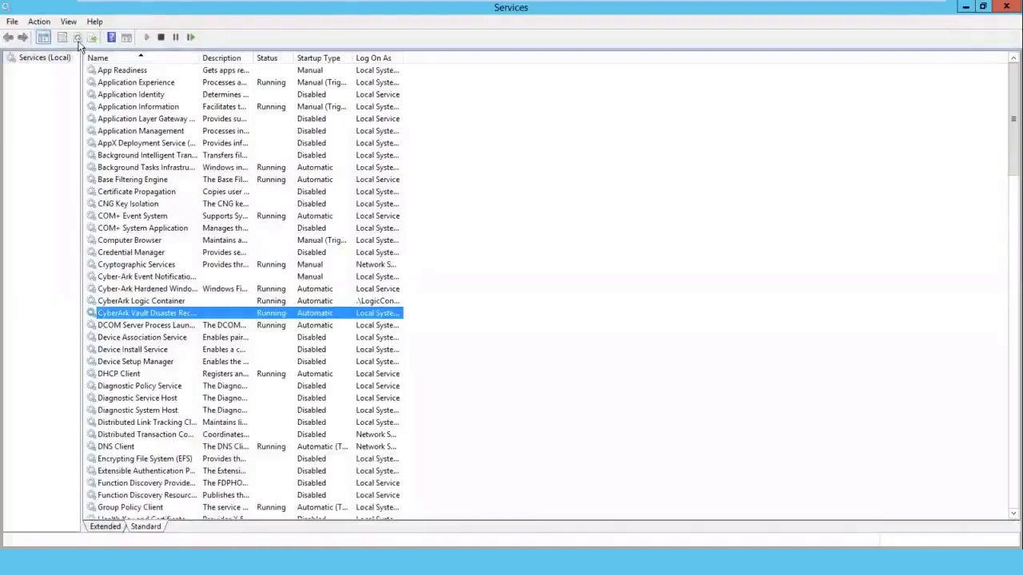
left_click(78, 40)
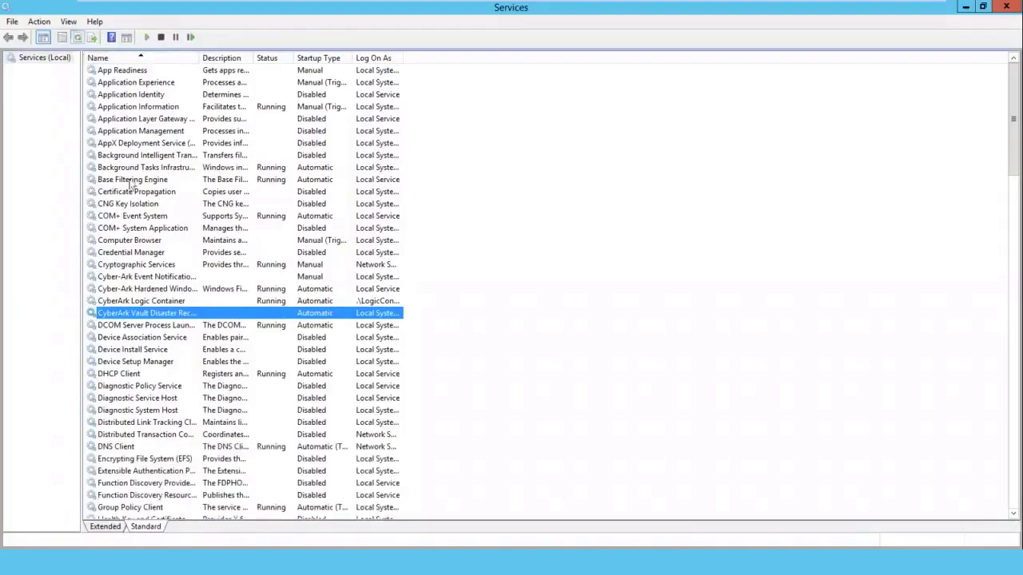
left_click(146, 37)
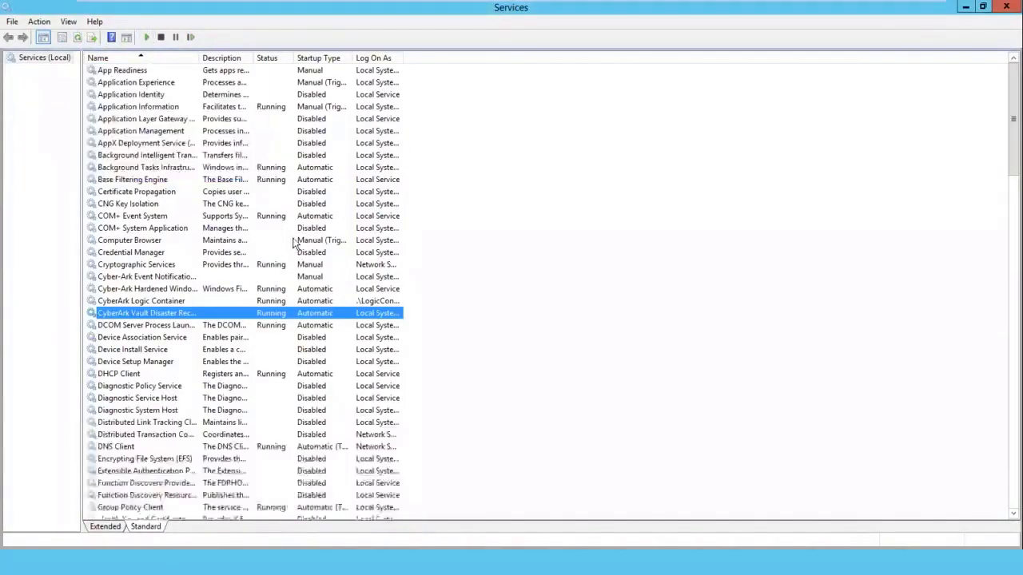
left_click(78, 38)
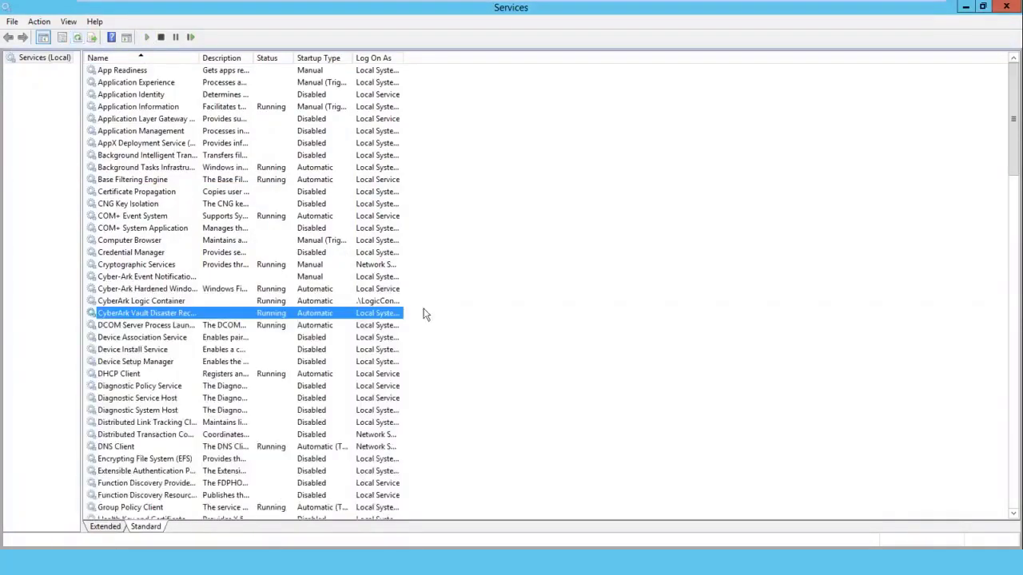
left_click(965, 8)
Open the padr log in the PADR\Logs folder and examine its last entries about the Disaster Recovery service and failover mode
key("alt+Tab")
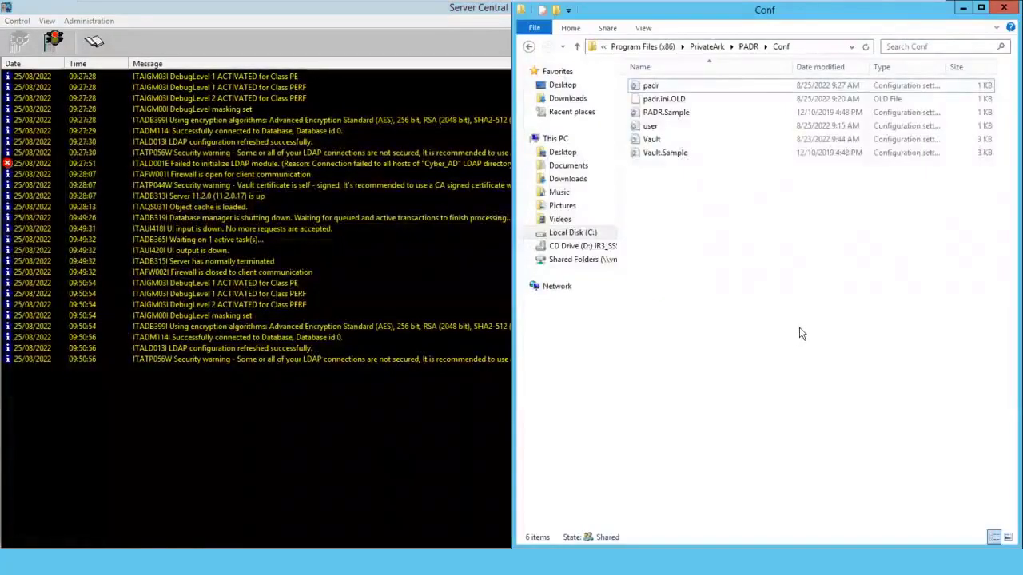
key("BackSpace")
key("Return")
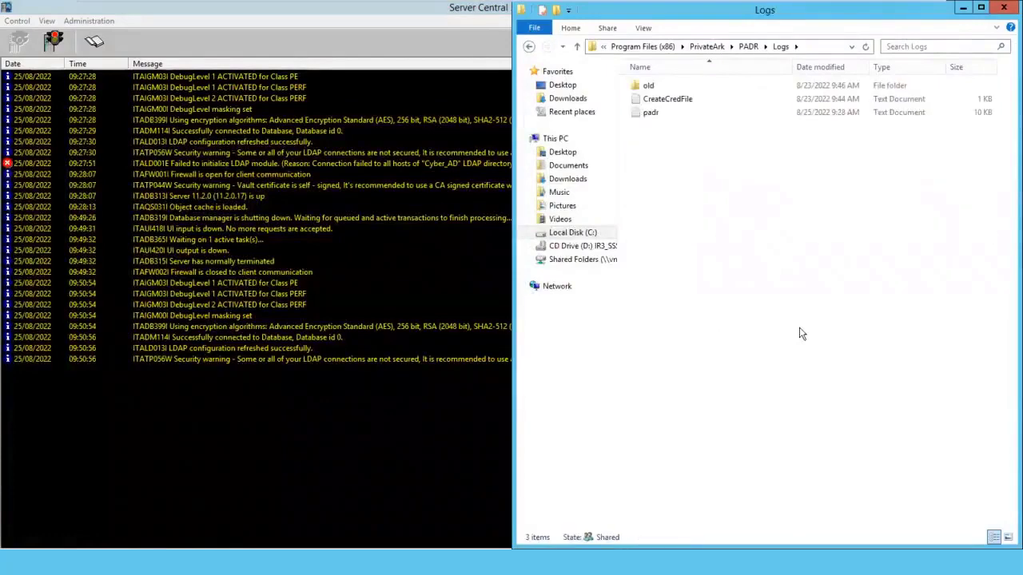
left_click(629, 111)
double_click(629, 111)
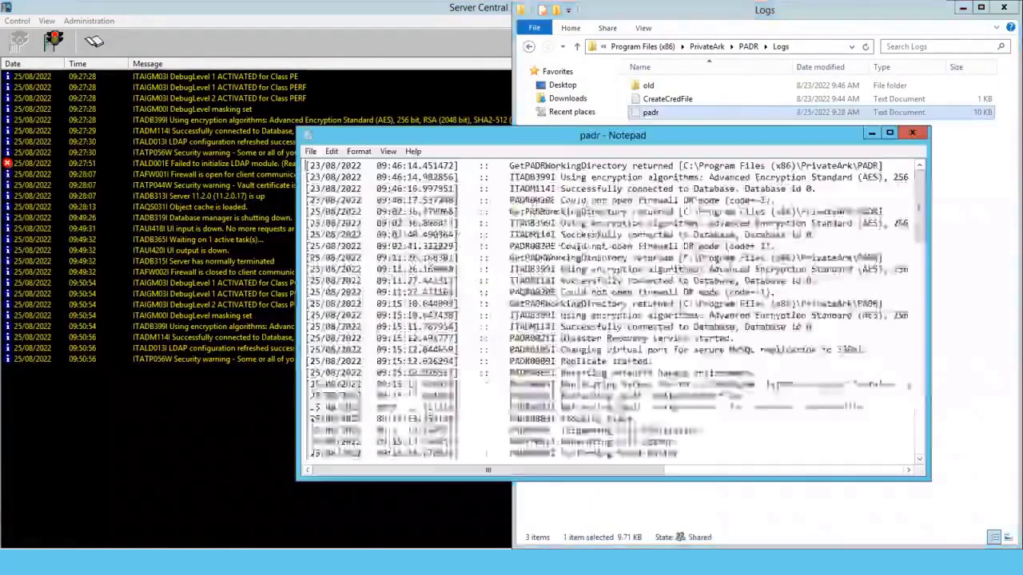
scroll(787, 266, "down", 10)
scroll(787, 266, "down", 5)
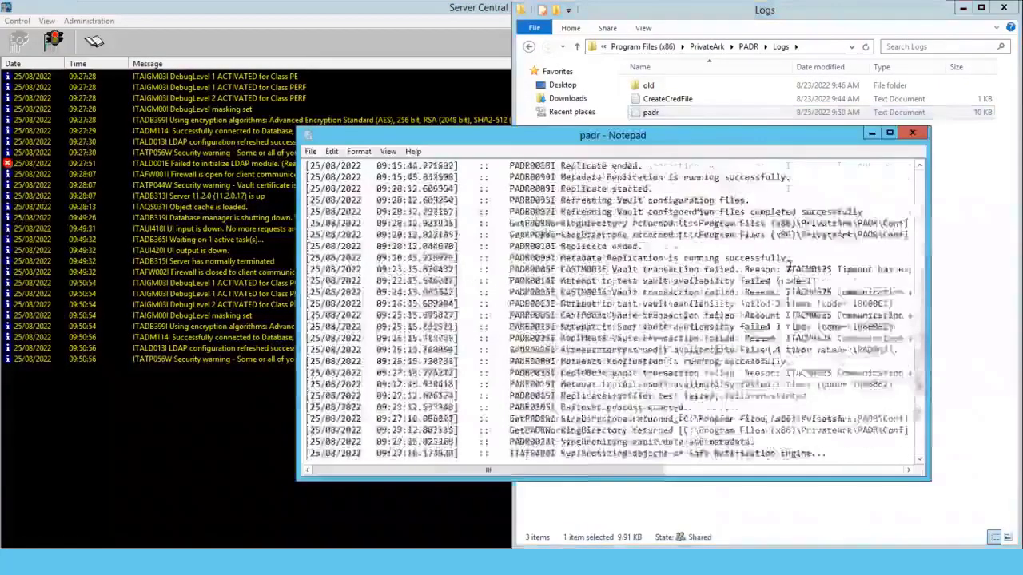
scroll(788, 266, "down", 5)
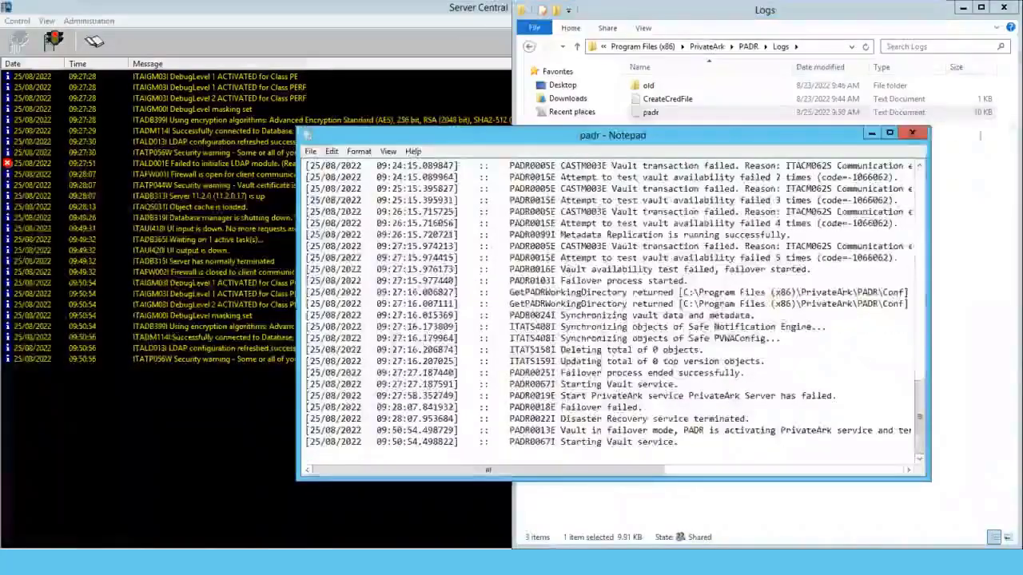
left_click(890, 133)
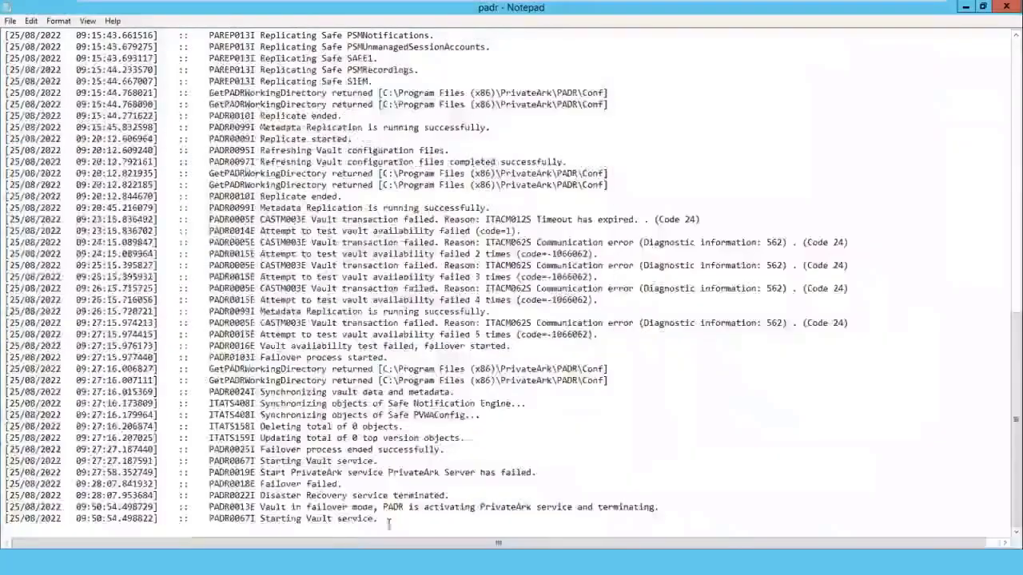
left_click_drag(383, 519, 201, 495)
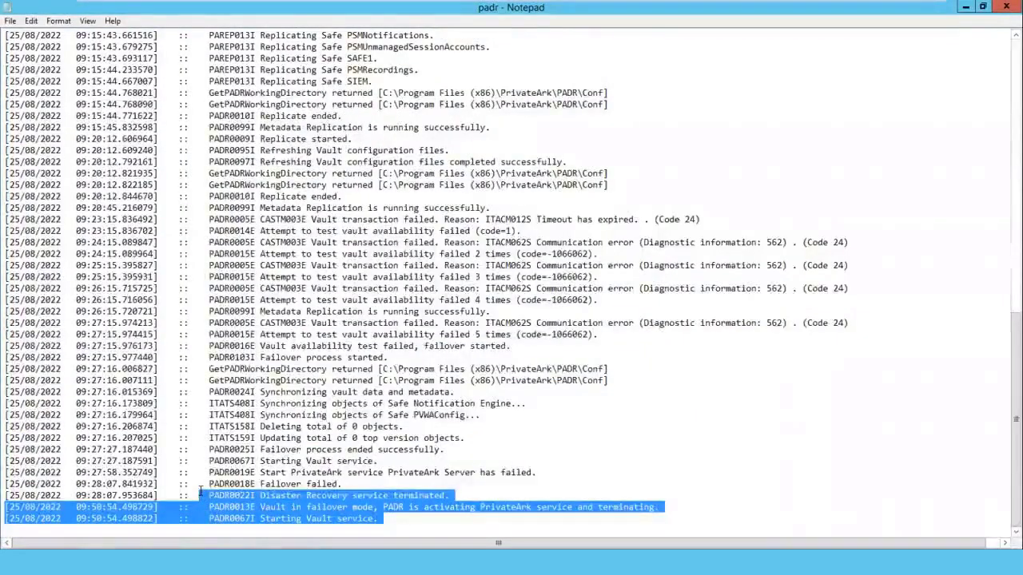
left_click(255, 483)
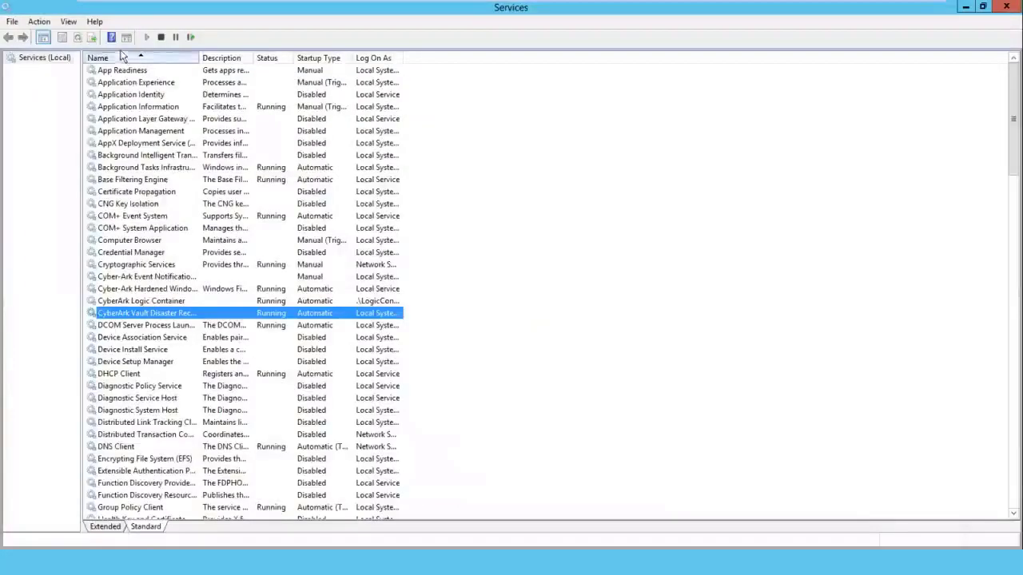
Recheck the CyberArk Vault Disaster Recovery service's status, and reopen the padr log to examine its latest entries
left_click(78, 40)
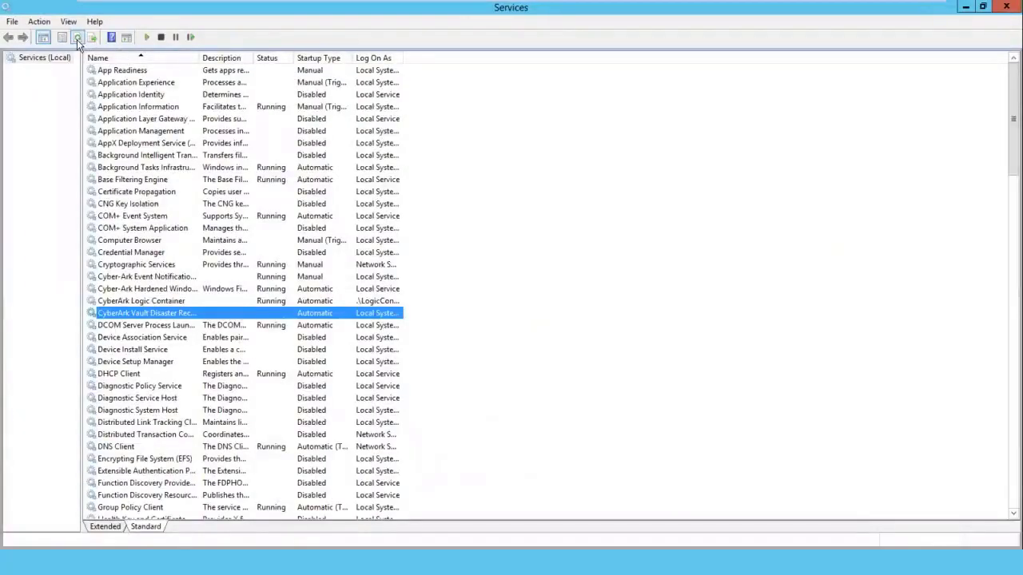
left_click(965, 7)
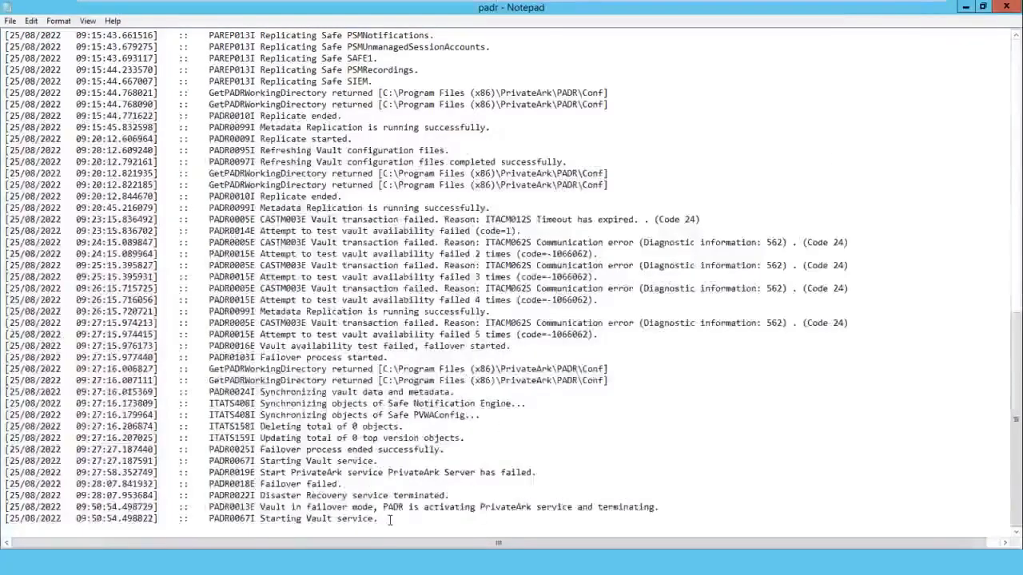
left_click(1006, 8)
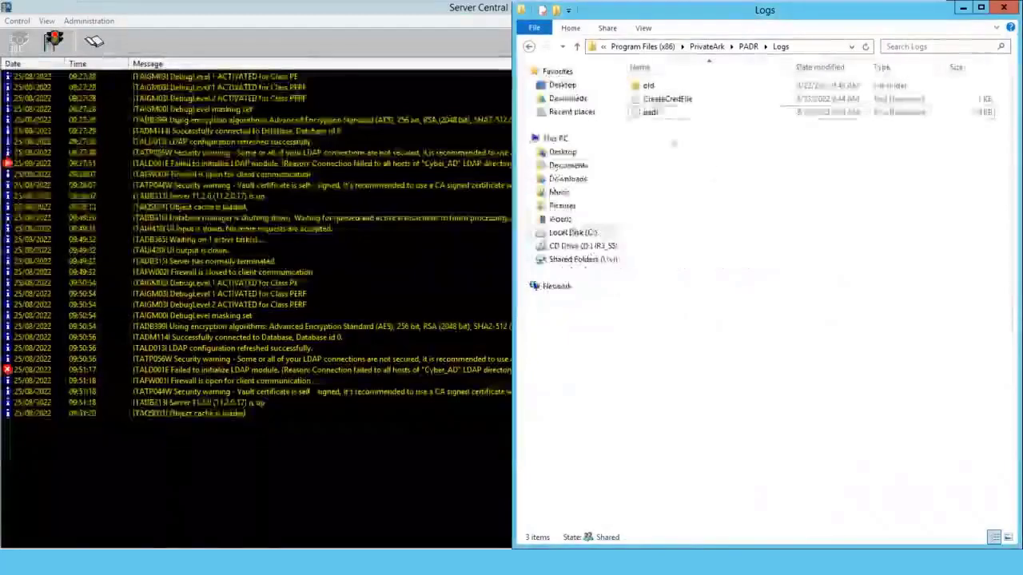
double_click(651, 113)
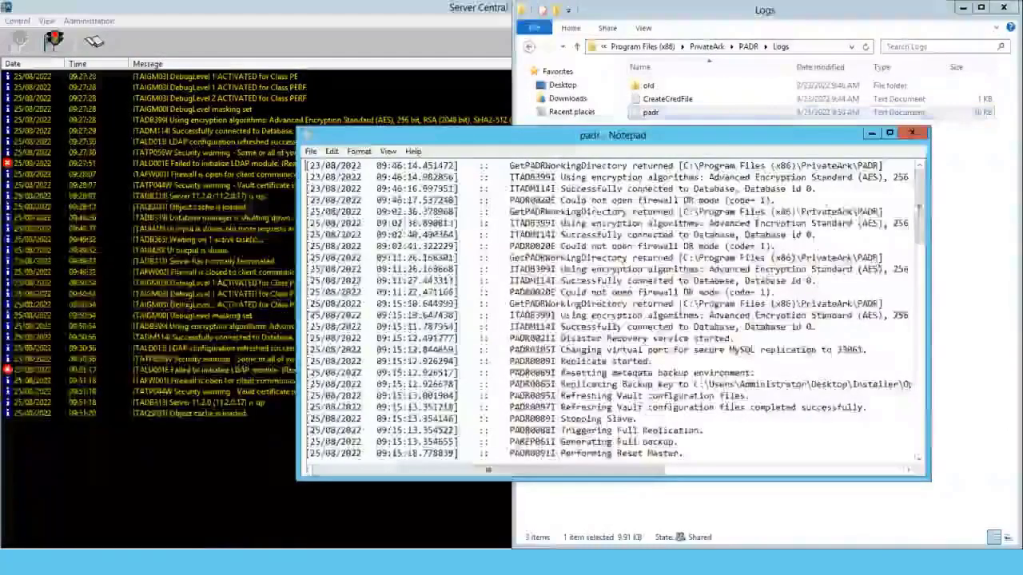
scroll(904, 430, "down", 15)
scroll(904, 429, "down", 9)
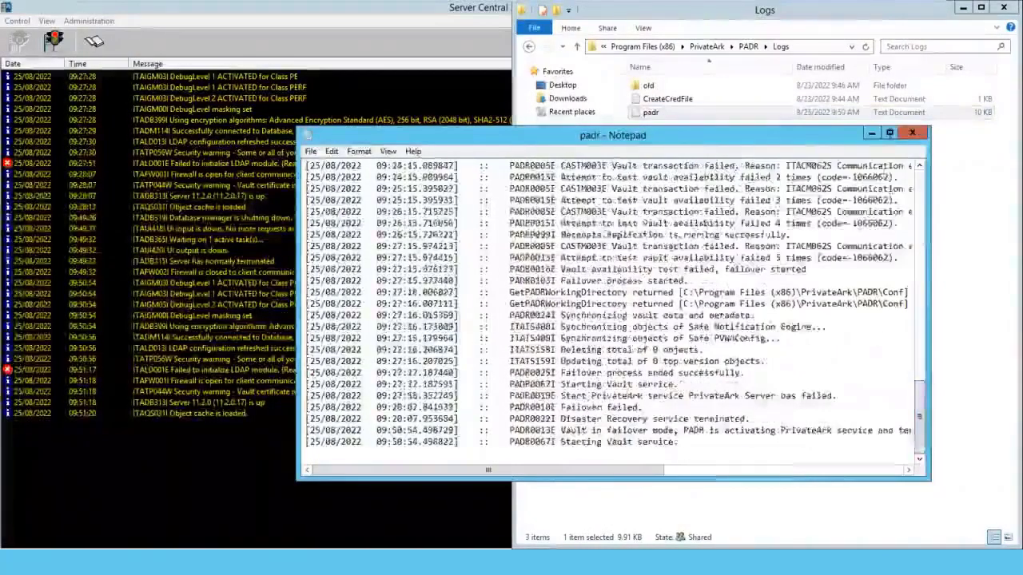
left_click(890, 133)
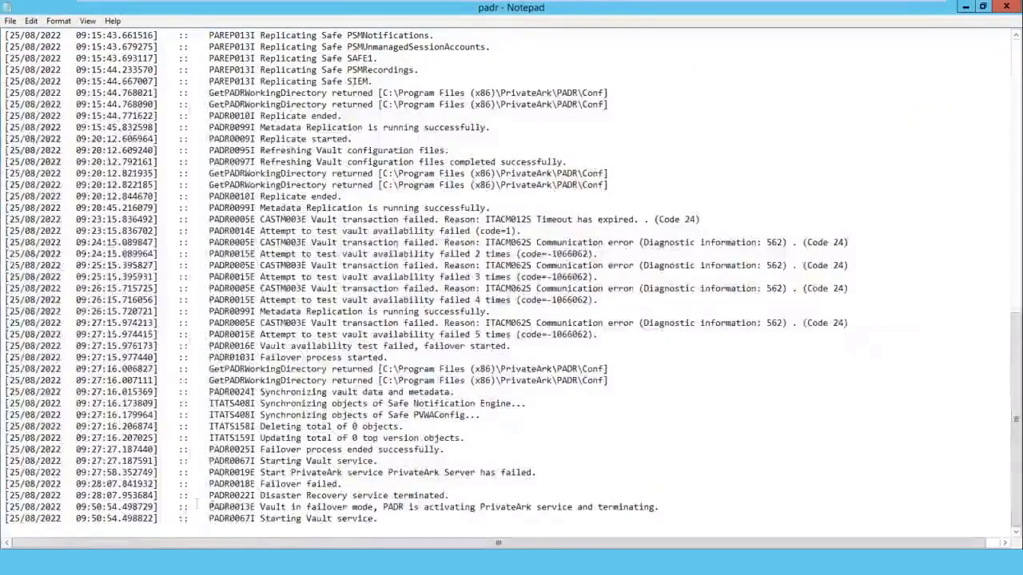
Examine the padr log's last entries about the Disaster Recovery service terminating and the Vault being in failover mode
left_click_drag(192, 507, 472, 524)
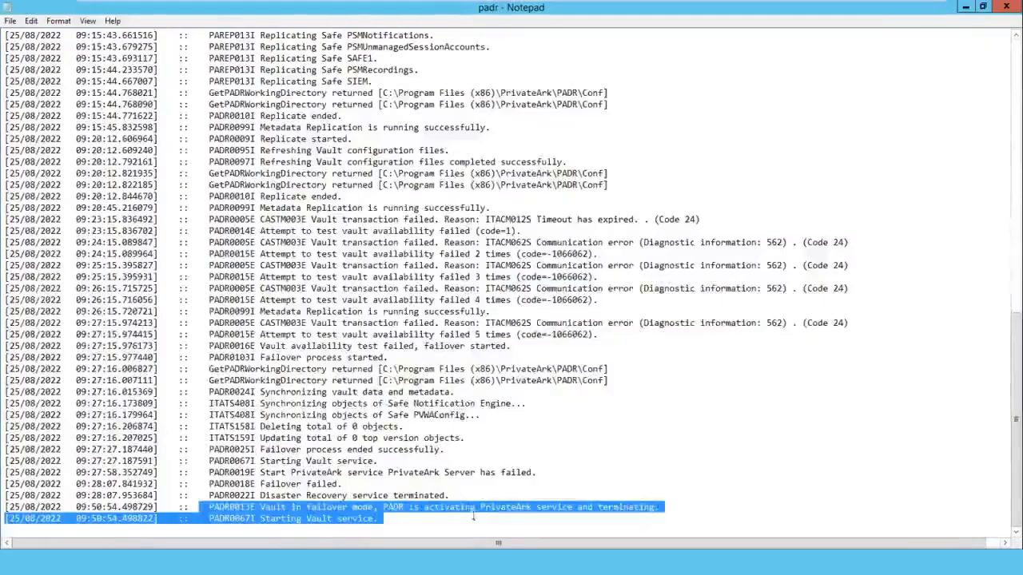
left_click_drag(462, 497, 258, 496)
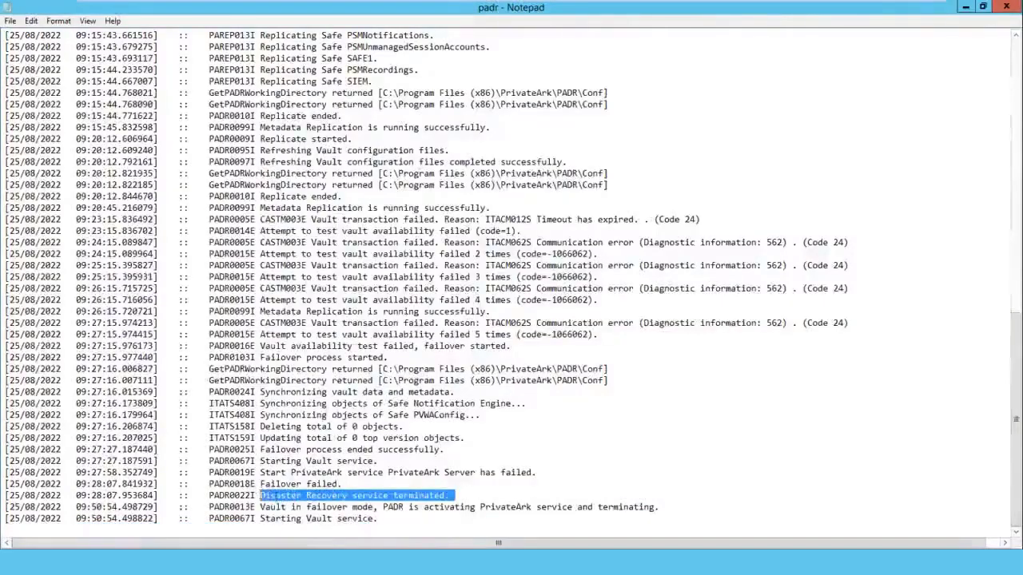
left_click(425, 518)
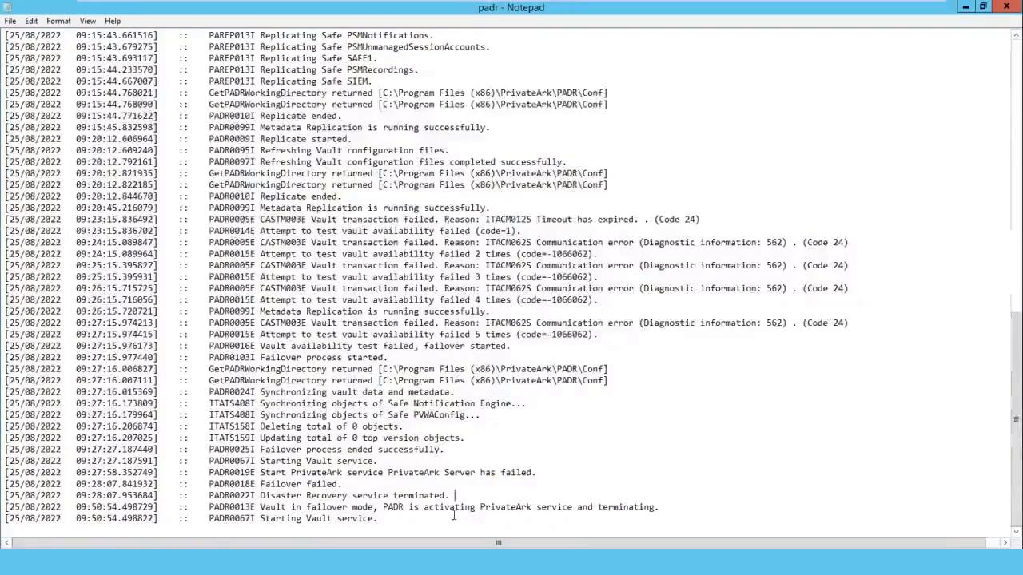
left_click(400, 522)
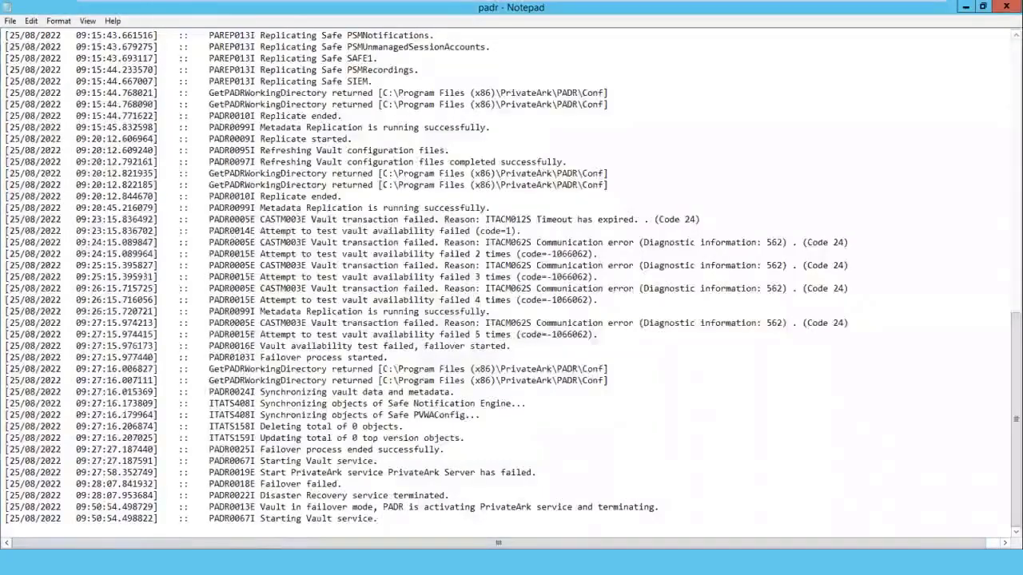
Shut down the DR Vault server from Server Central Administration using Normal shutdown
left_click(164, 563)
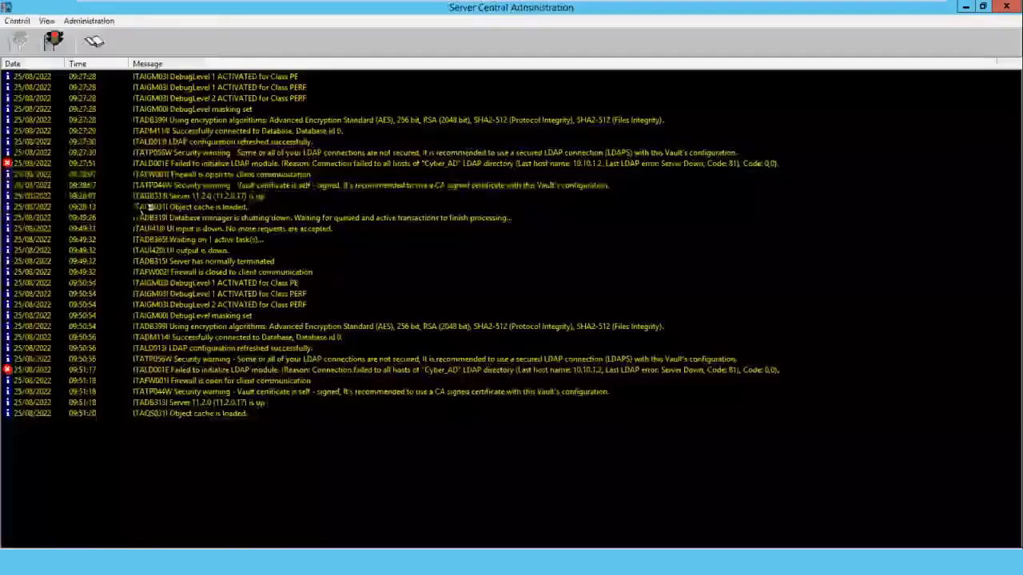
left_click(54, 42)
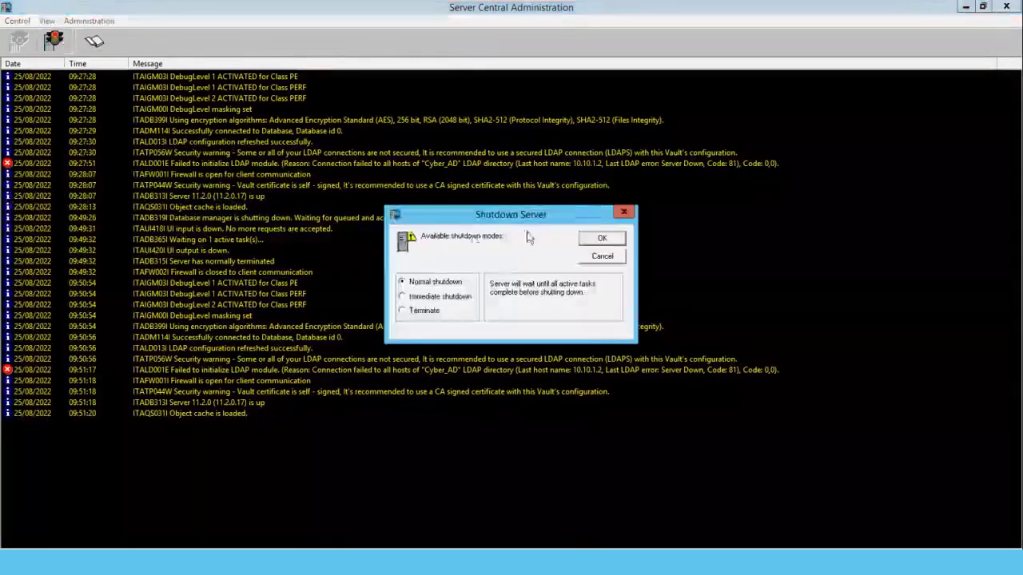
left_click(592, 242)
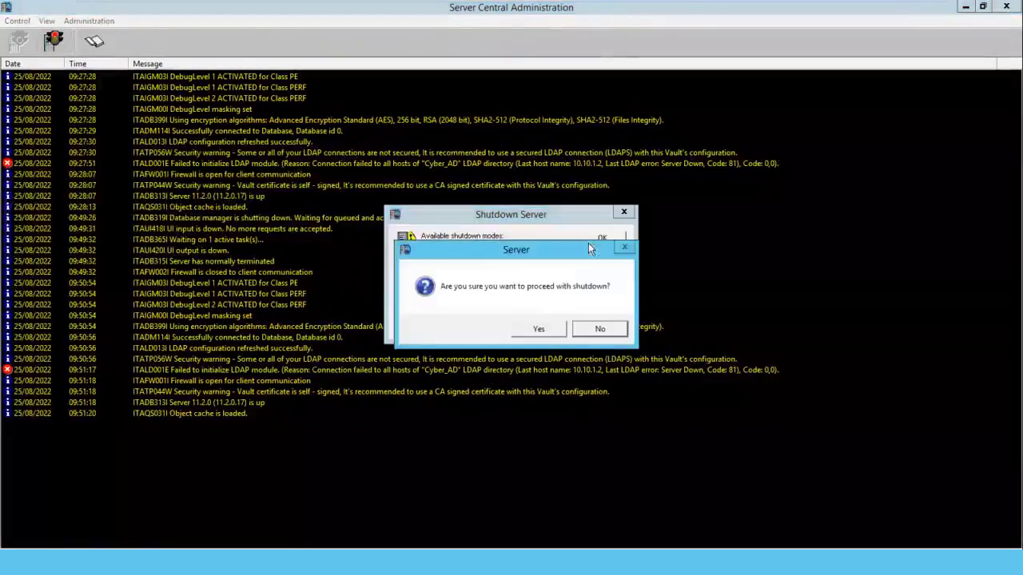
left_click(541, 330)
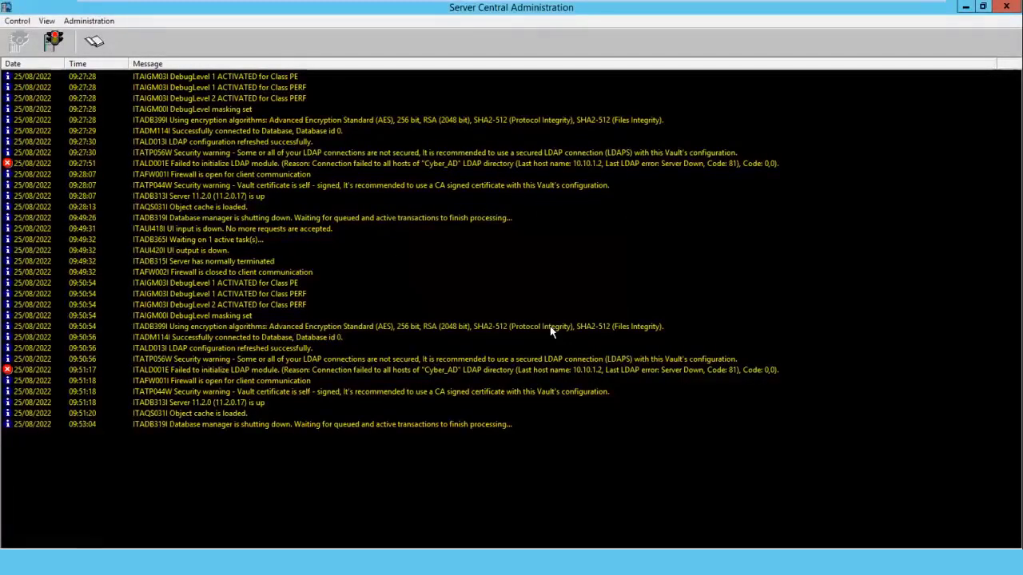
left_click(965, 7)
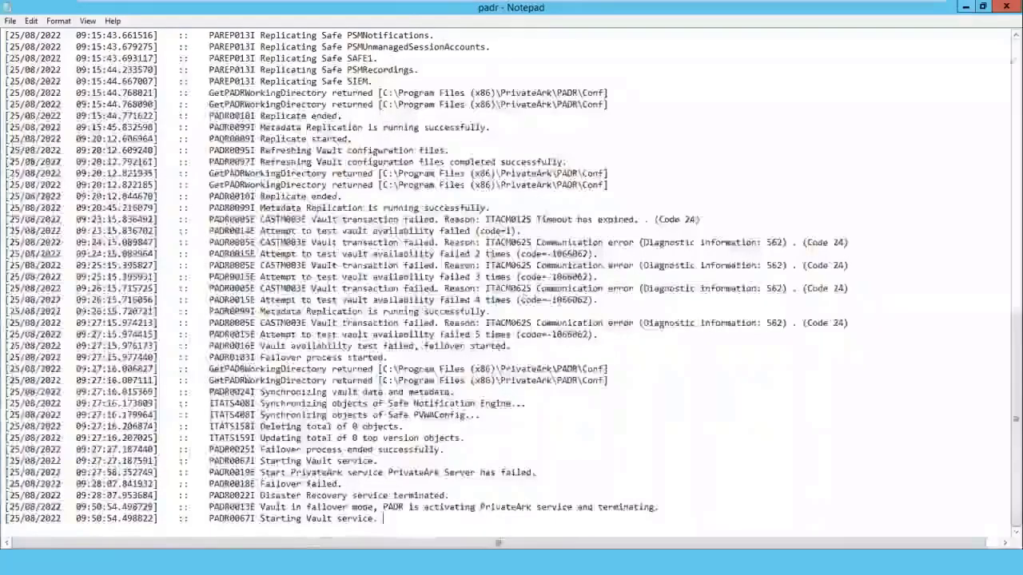
Close the padr log, set FailoverMode to No in the padr configuration file in PADR\Conf, and save it
left_click(1006, 8)
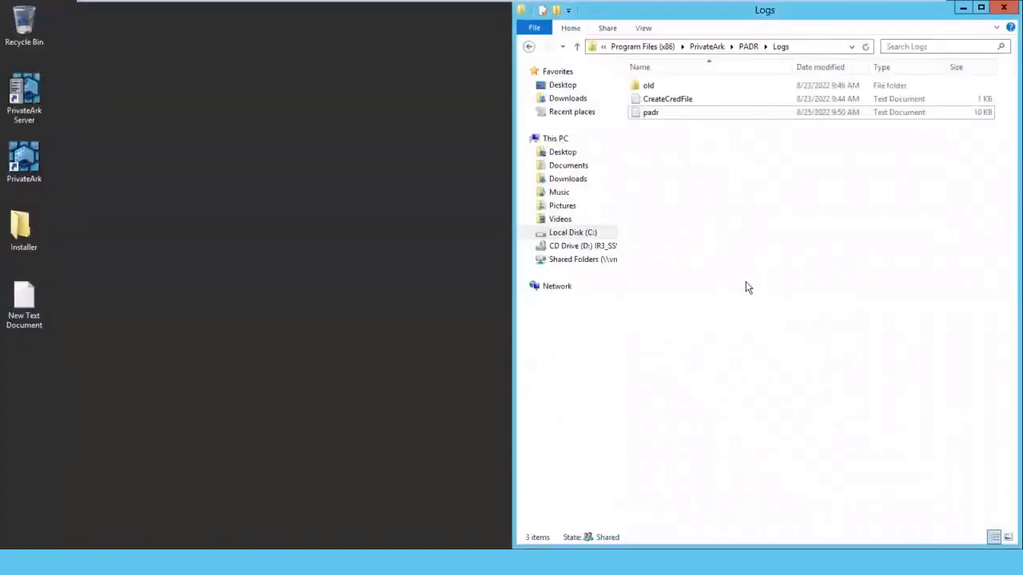
key("alt+Up")
key("Up")
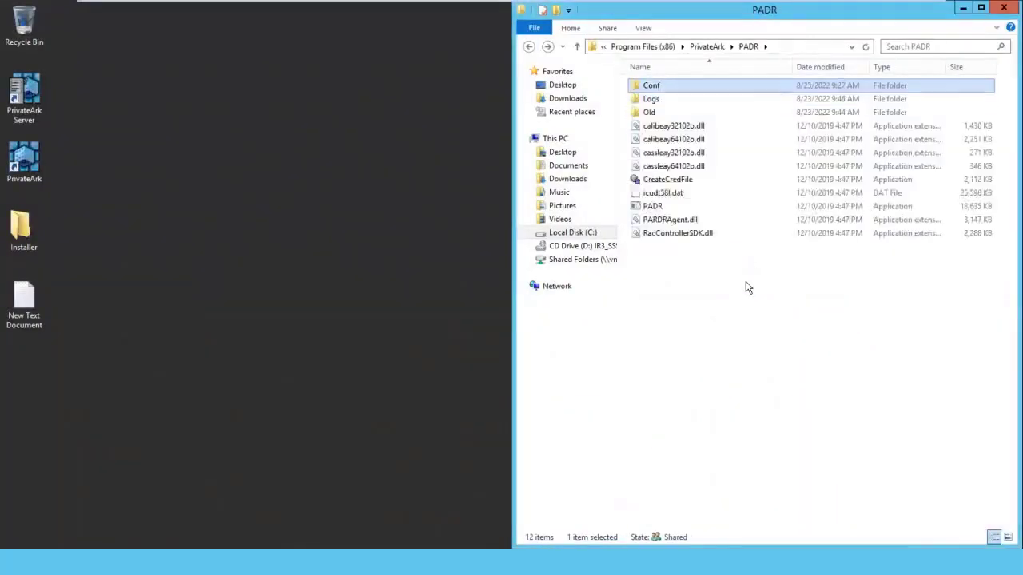
key("Return")
key("Down")
key("Return")
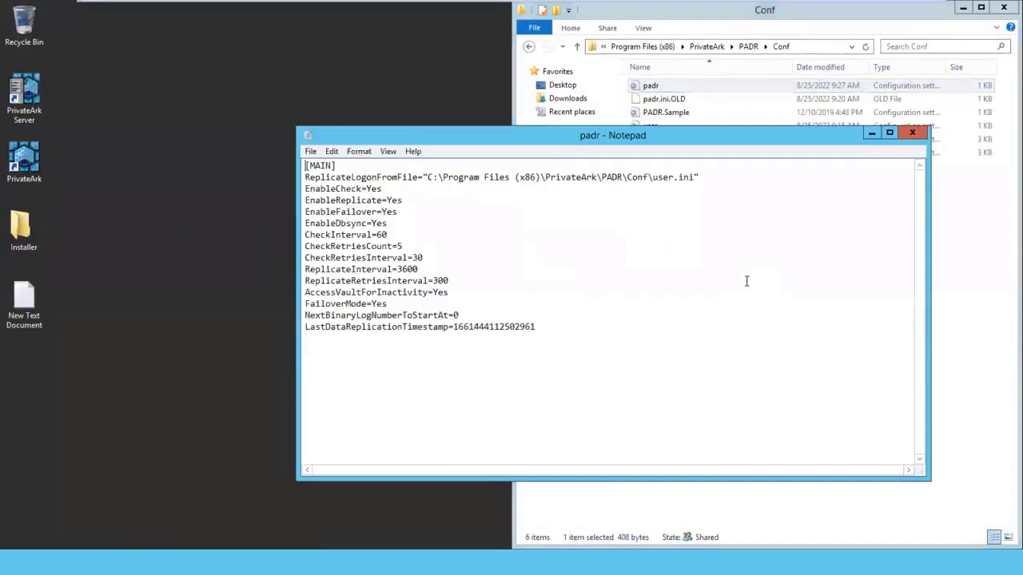
double_click(391, 304)
type("No")
left_click(915, 134)
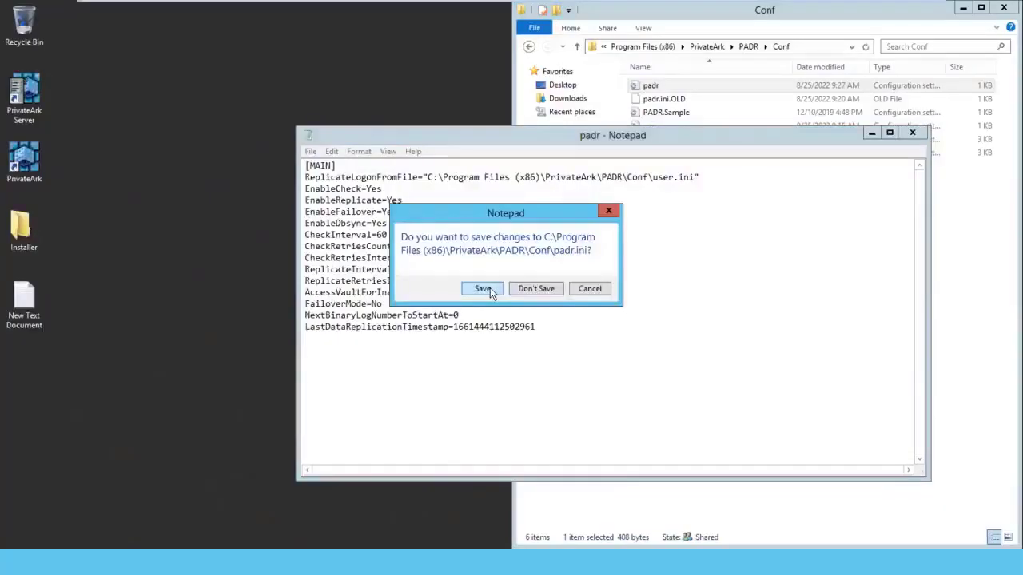
left_click(483, 289)
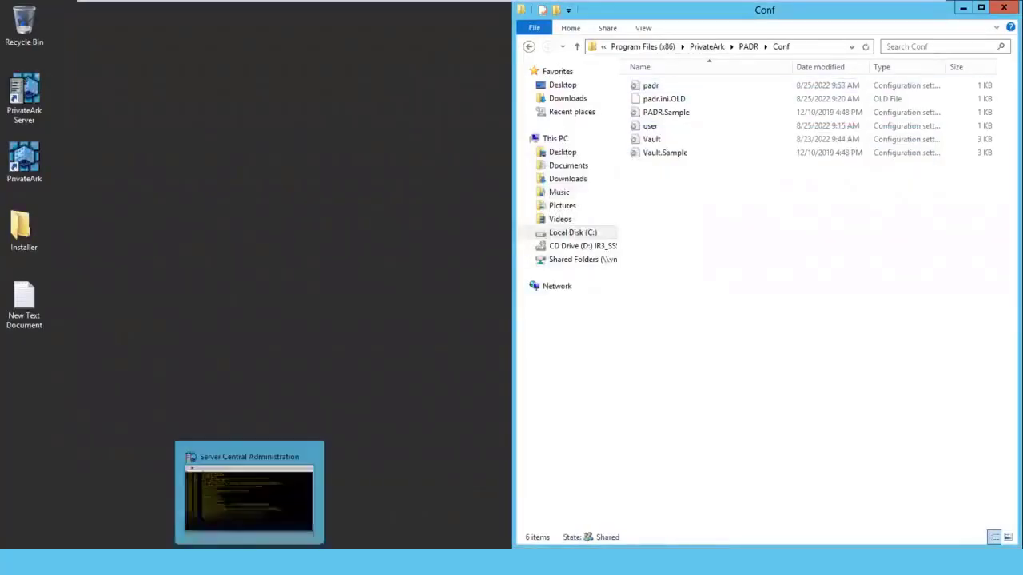
Start the CyberArk Vault Disaster Recovery service in Services
left_click(170, 562)
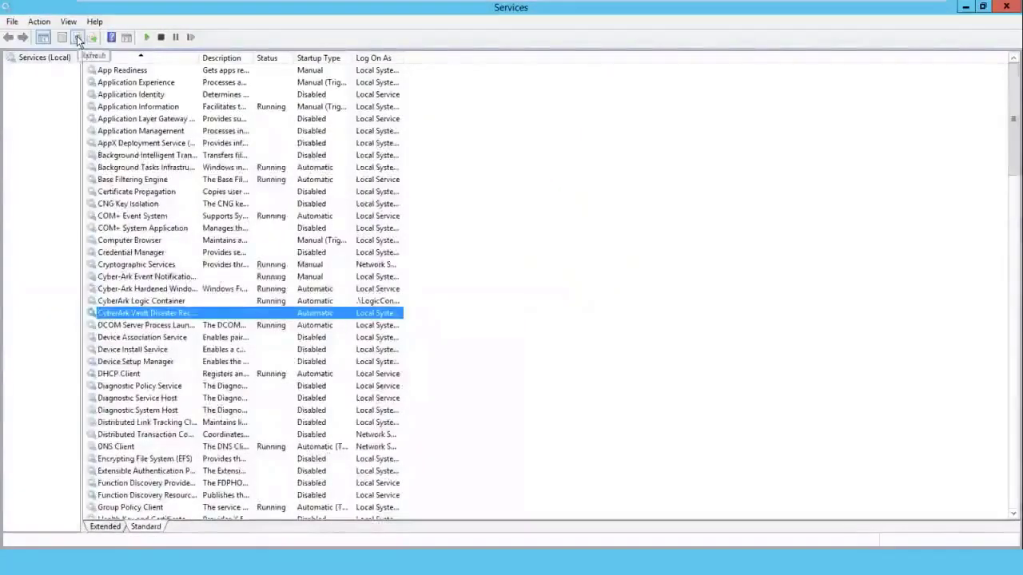
left_click(148, 37)
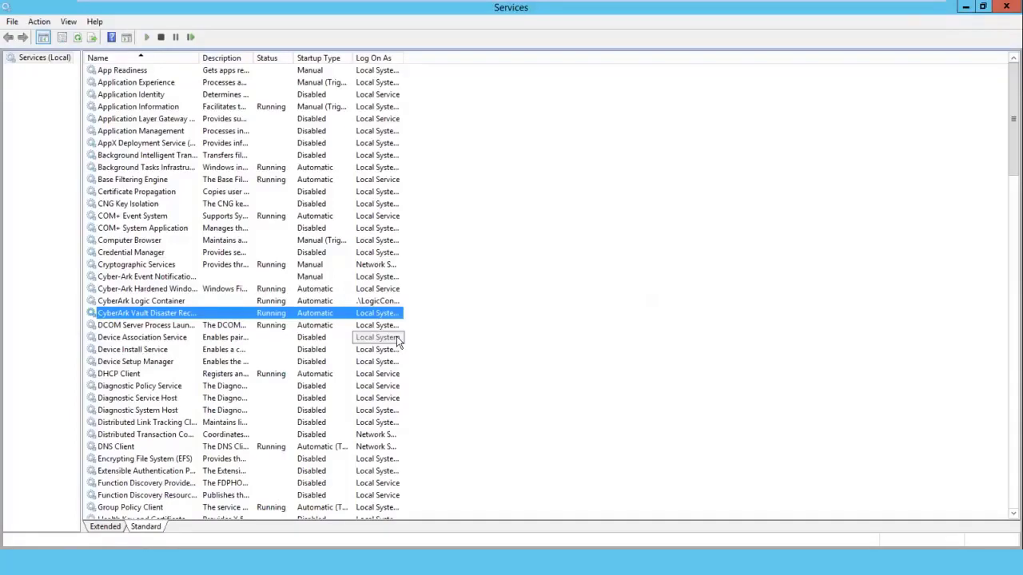
left_click(966, 10)
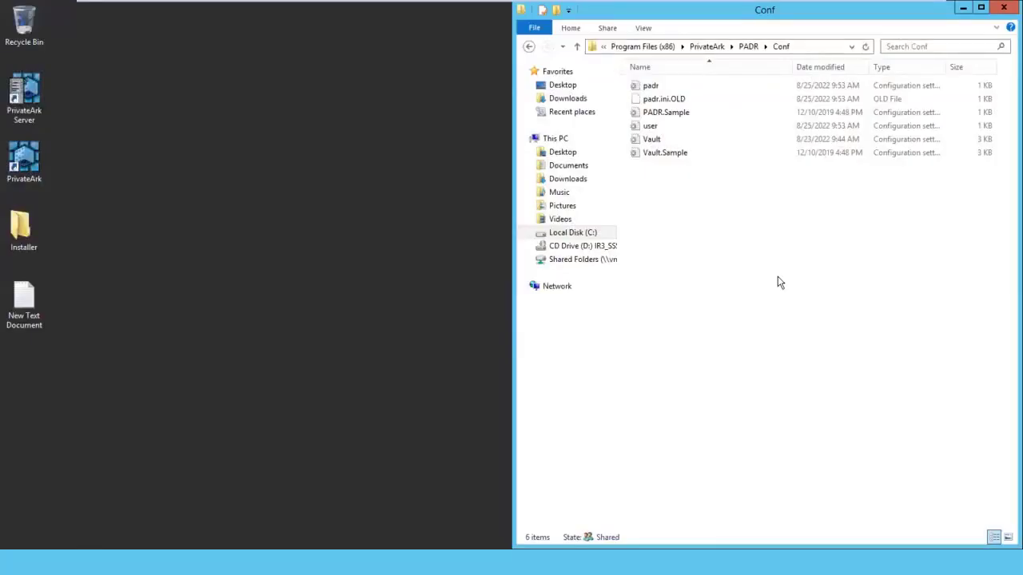
Open the padr log from the PADR\Logs folder
key("BackSpace")
key("Down")
key("Down")
key("Down")
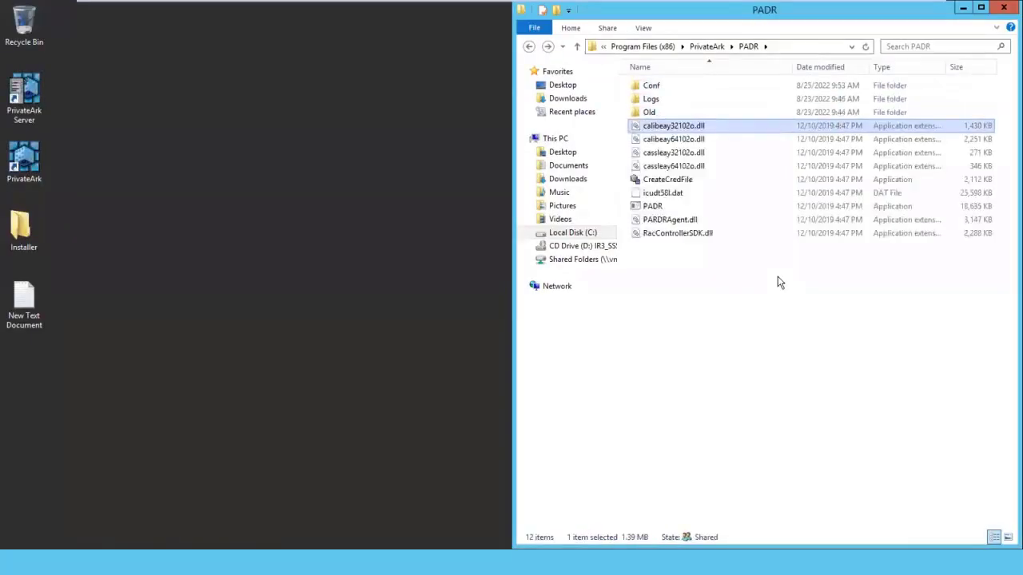
key("Up")
key("Up")
key("Up")
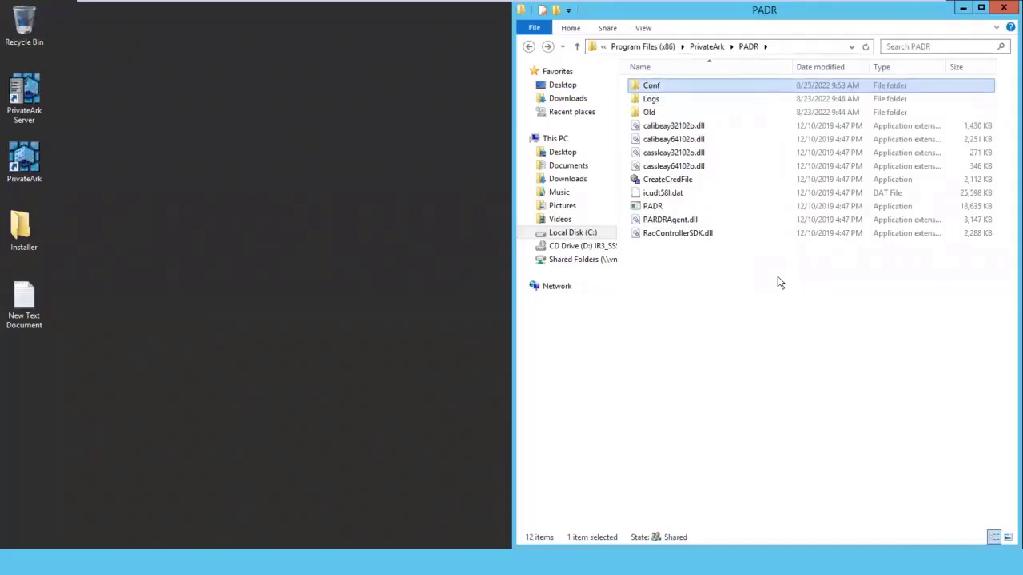
key("Down")
key("Return")
key("Down")
key("Down")
key("Down")
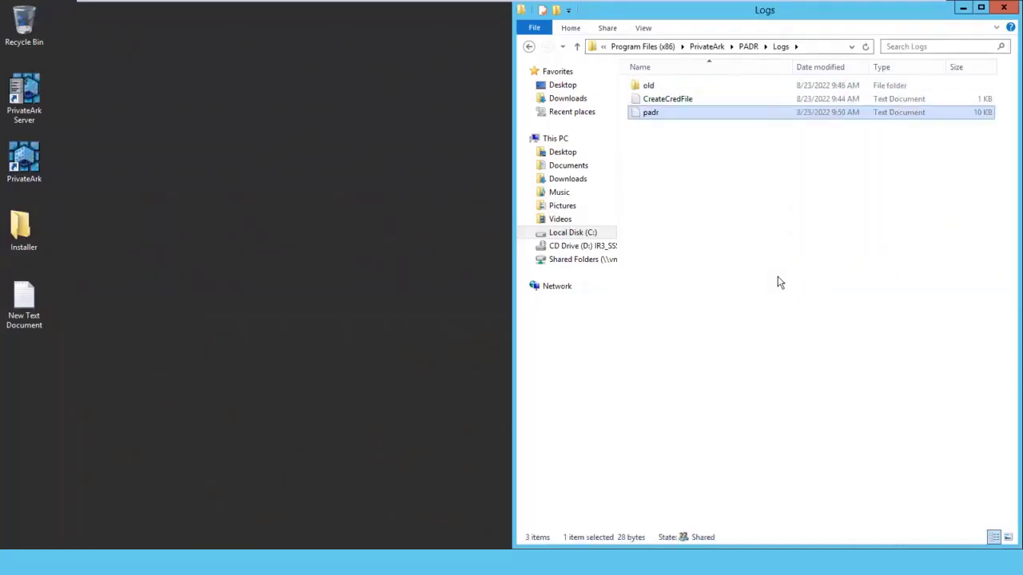
key("Return")
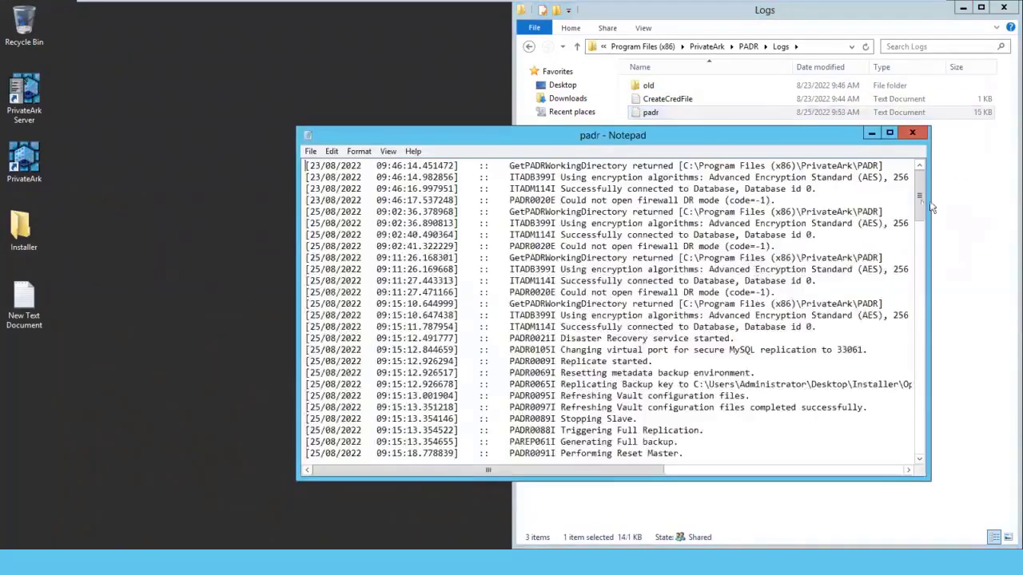
Examine the latest Safe replication entries at the end of the padr log, and close the log
left_click_drag(920, 205, 917, 430)
scroll(891, 398, "down", 18)
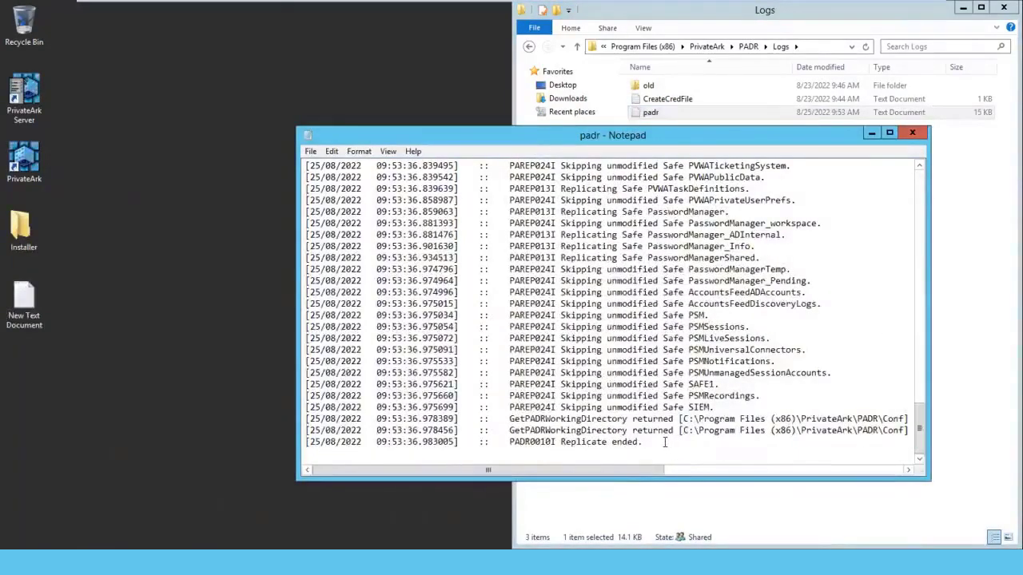
left_click_drag(664, 442, 512, 270)
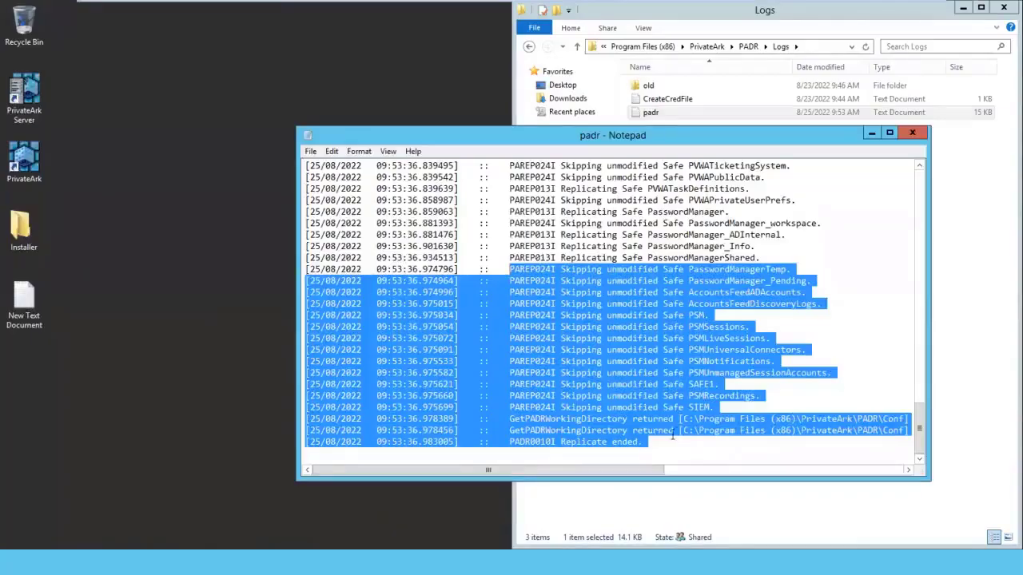
left_click(521, 278)
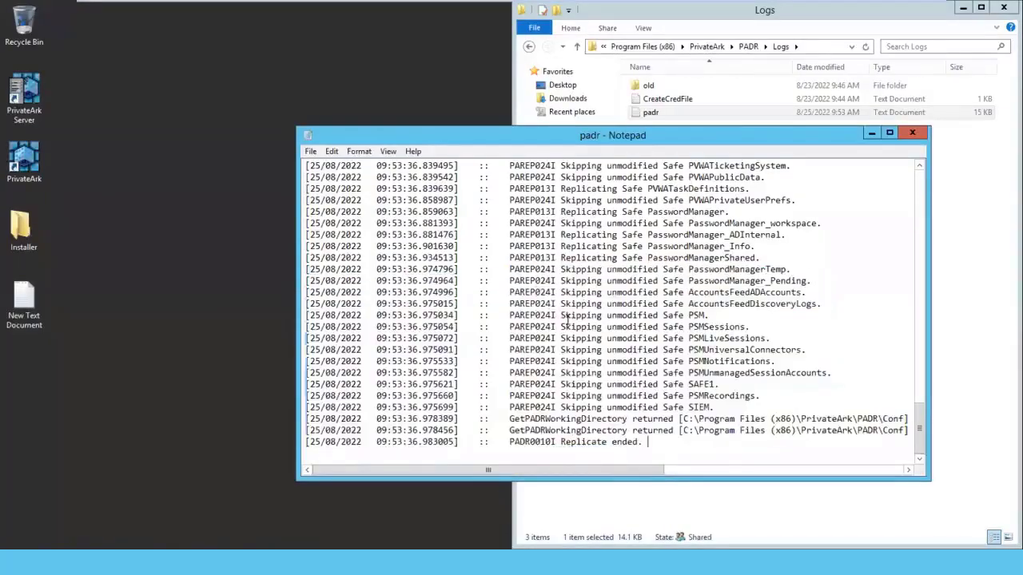
left_click_drag(510, 272, 744, 448)
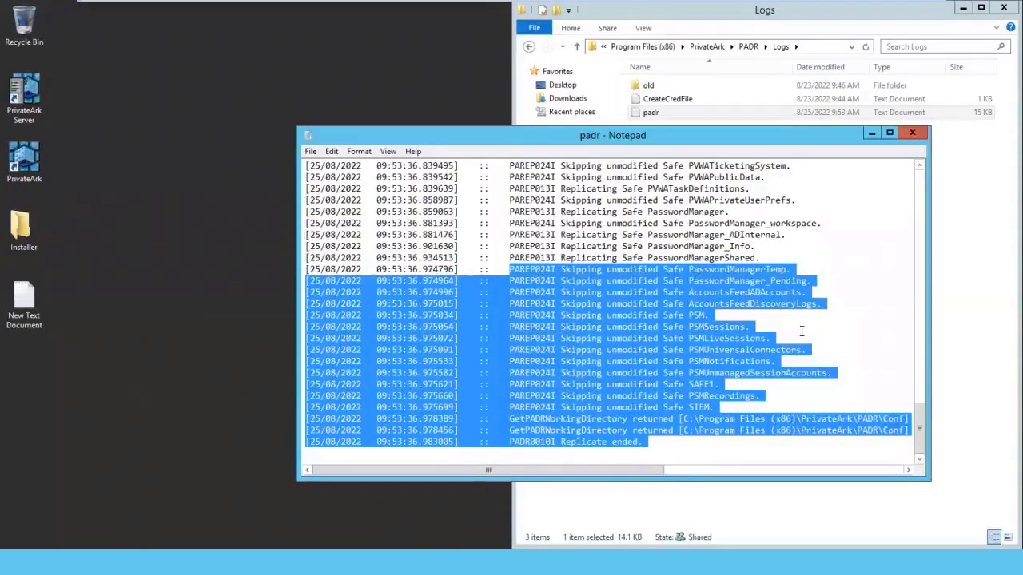
left_click(802, 331)
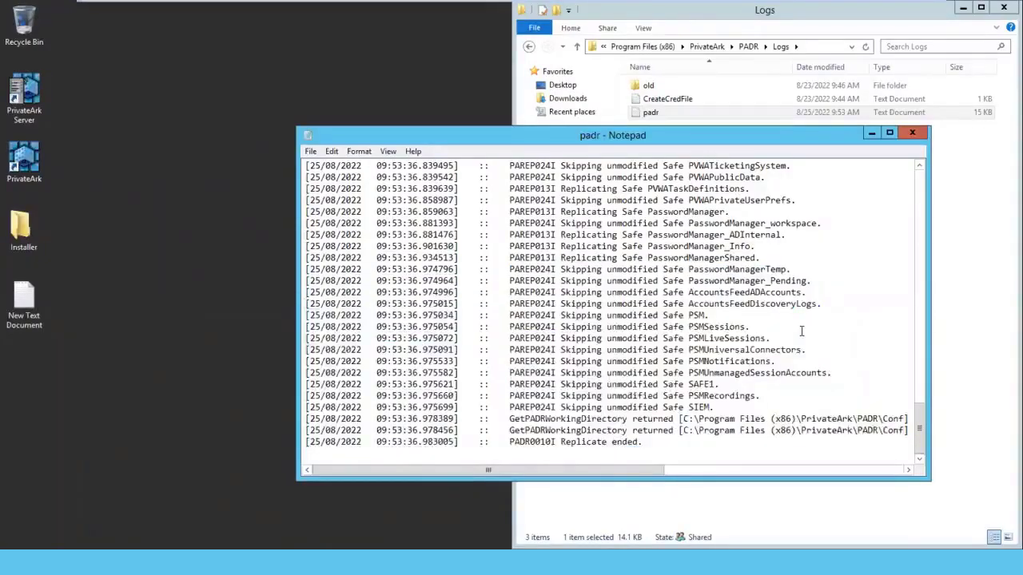
left_click(912, 133)
Return to the PADR\Conf folder and stop the CyberArk Vault Disaster Recovery service in Services
left_click(806, 254)
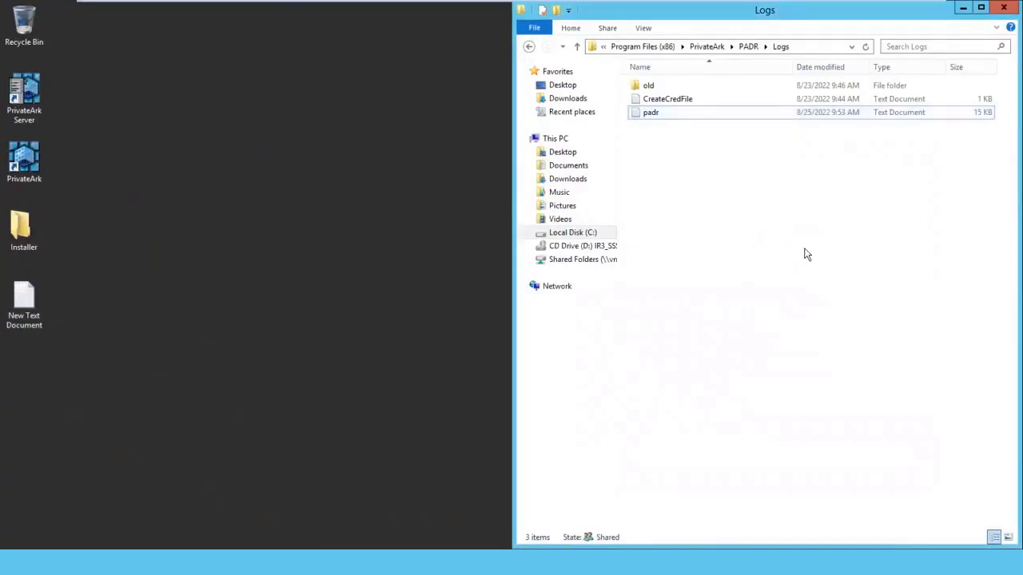
key("BackSpace")
key("BackSpace")
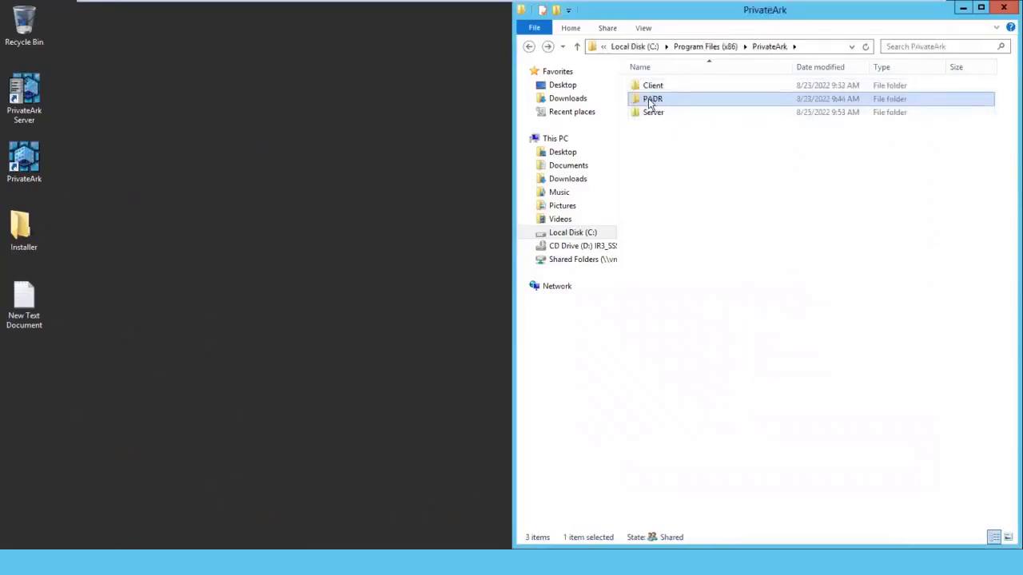
double_click(651, 99)
double_click(647, 86)
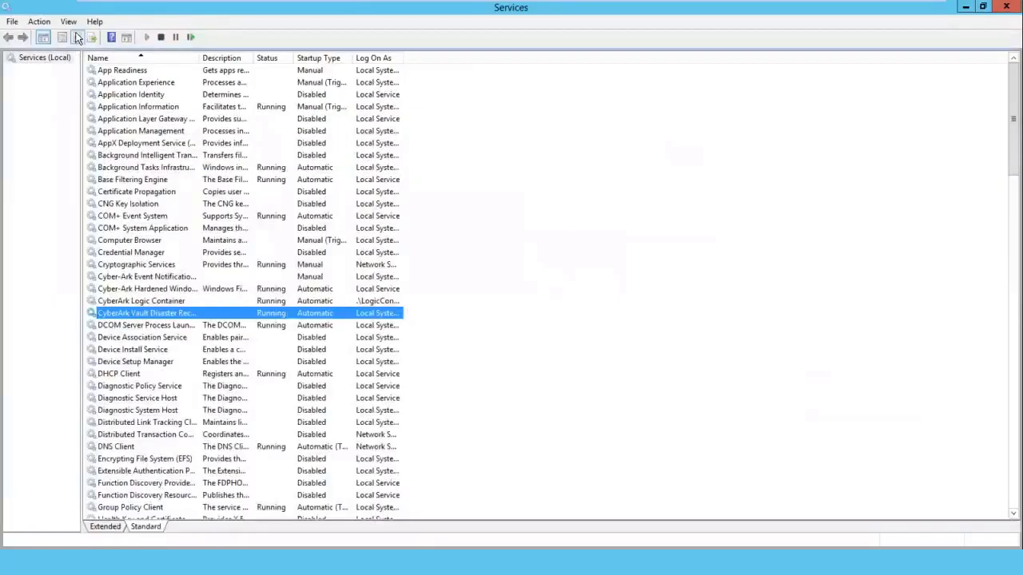
left_click(161, 39)
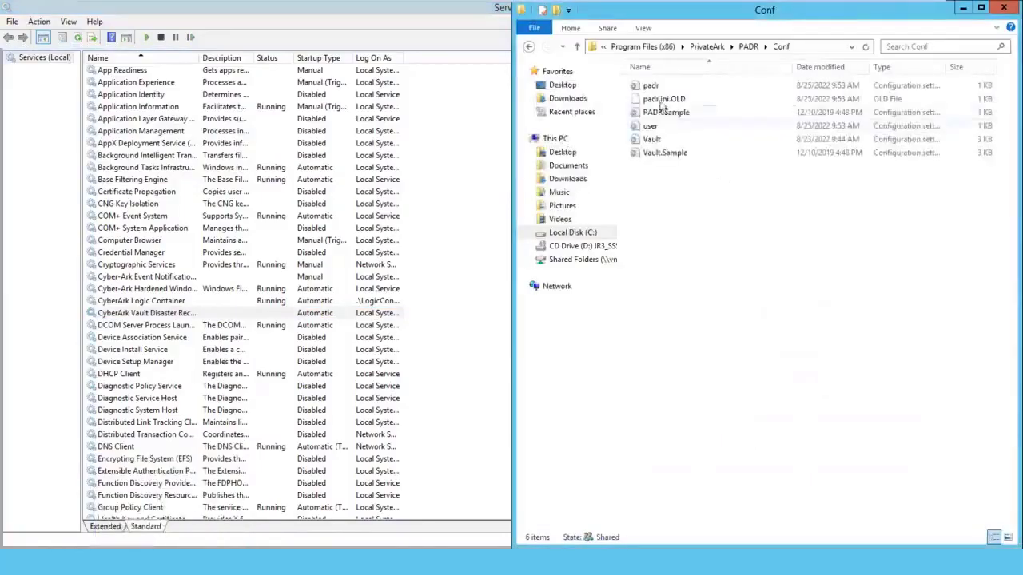
Delete the NextBinaryLogNumberToStartAt and LastDataReplicationTimestamp lines from the padr configuration file and save it
left_click(649, 90)
double_click(649, 91)
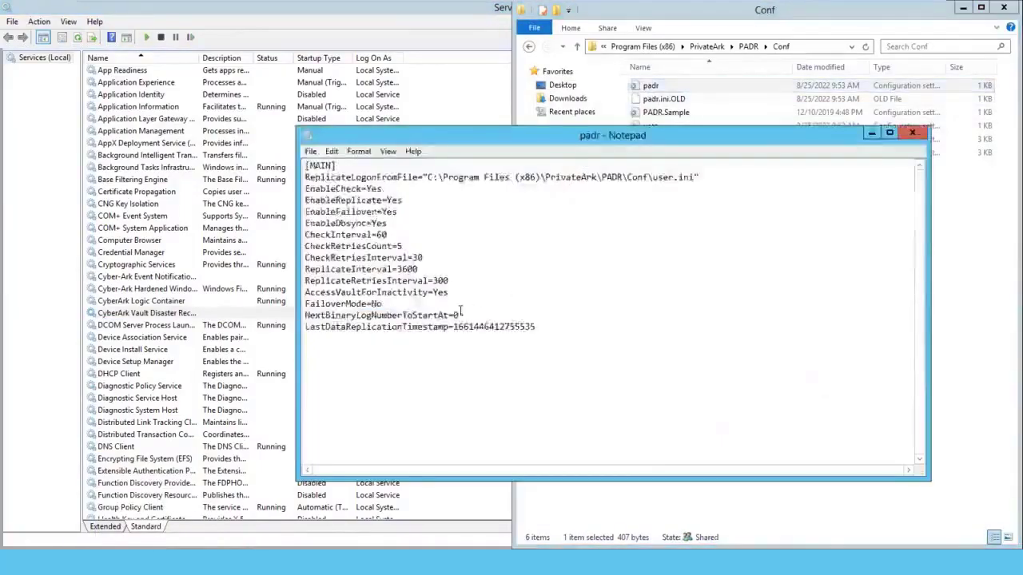
left_click_drag(305, 315, 582, 331)
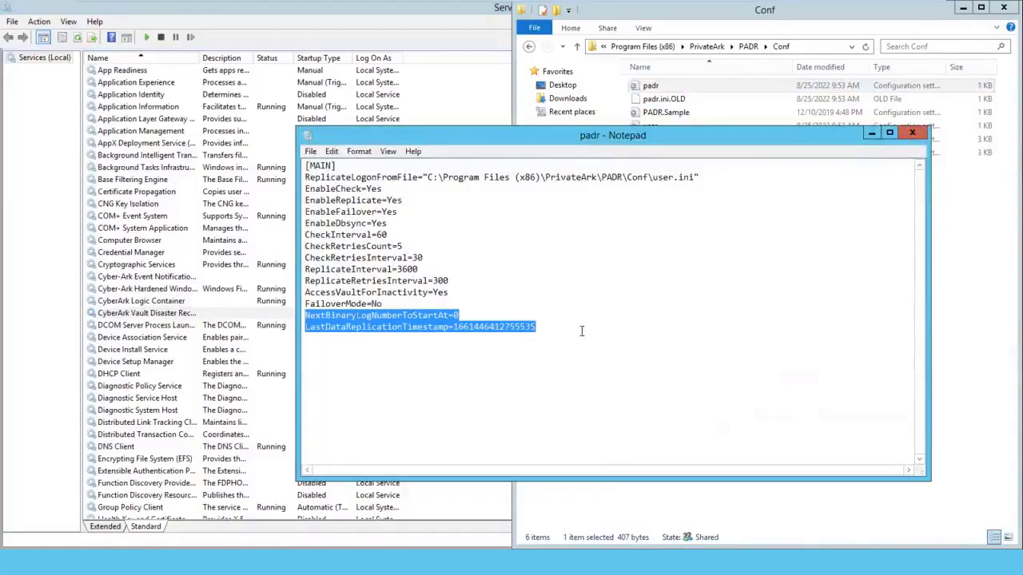
key("BackSpace")
key("BackSpace")
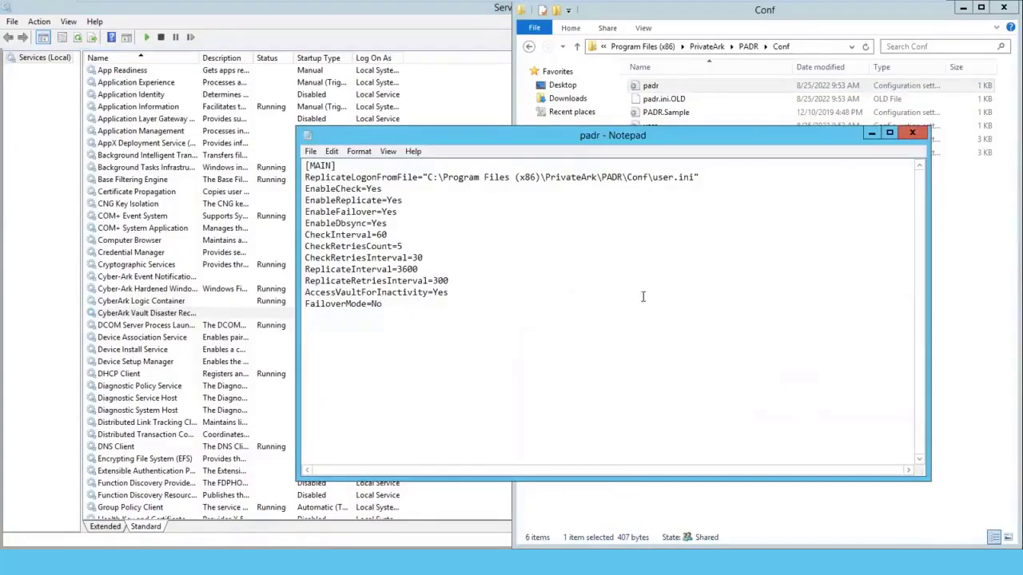
left_click(912, 133)
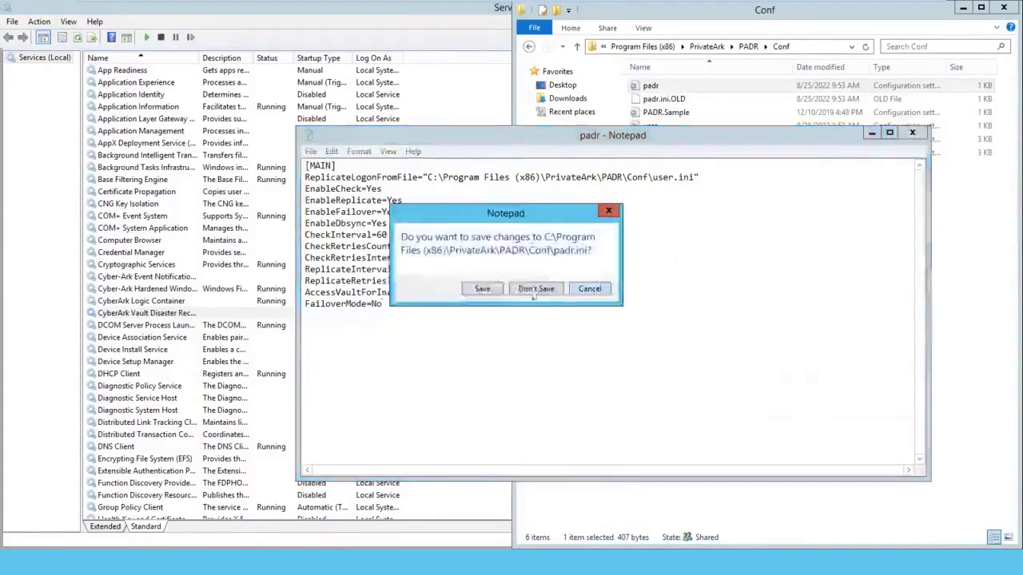
left_click(485, 290)
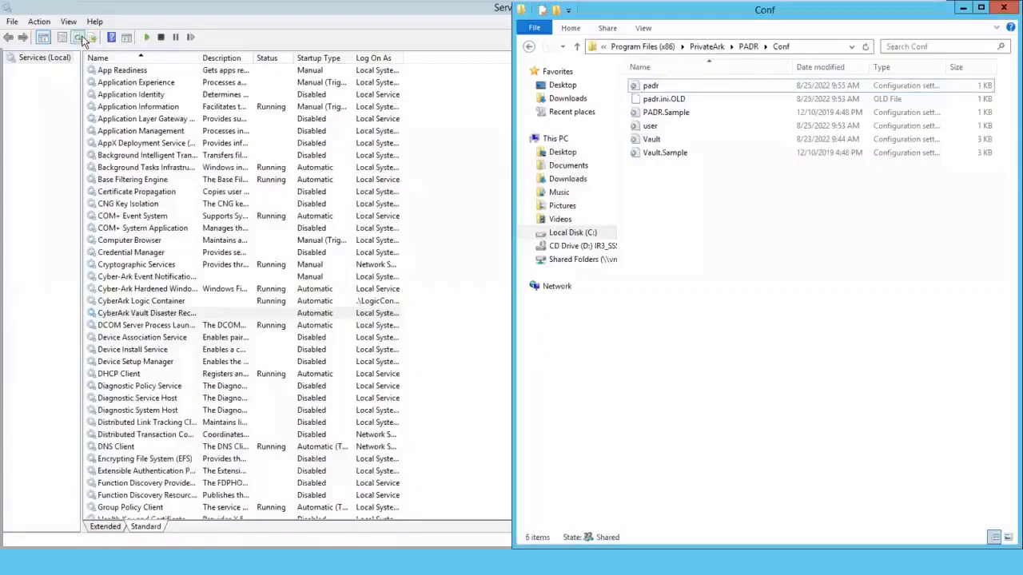
Start the CyberArk Vault Disaster Recovery service in Services and return to the Conf folder window
left_click(80, 37)
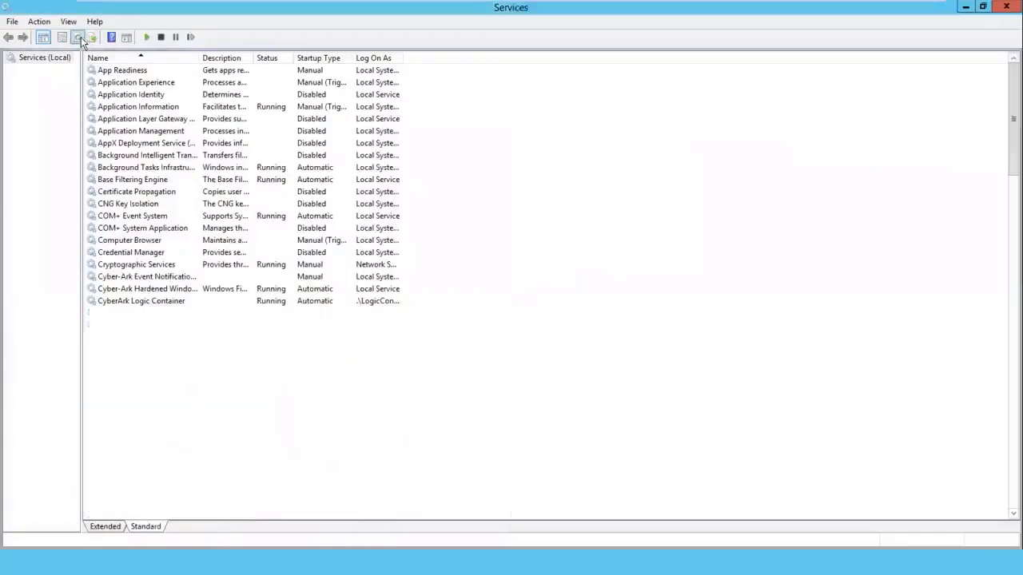
left_click(147, 37)
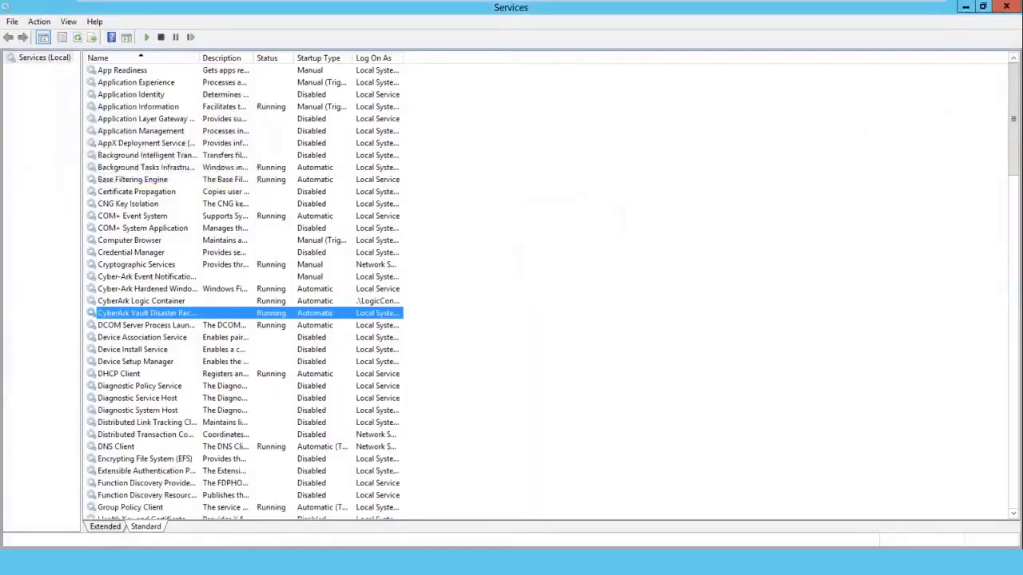
key("alt+Tab")
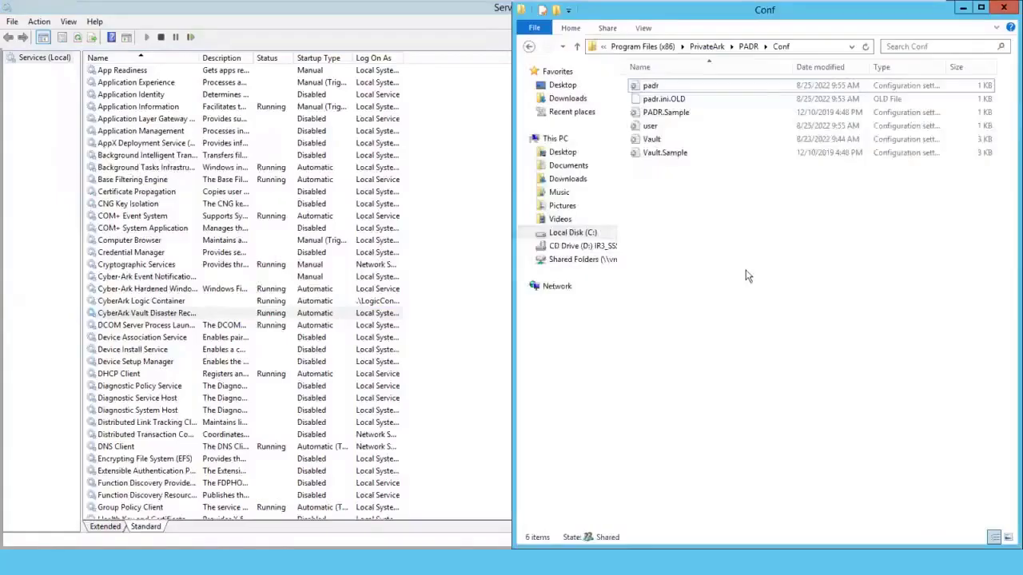
Go from the Conf folder to PADR\Logs and open the padr log
key("BackSpace")
key("BackSpace")
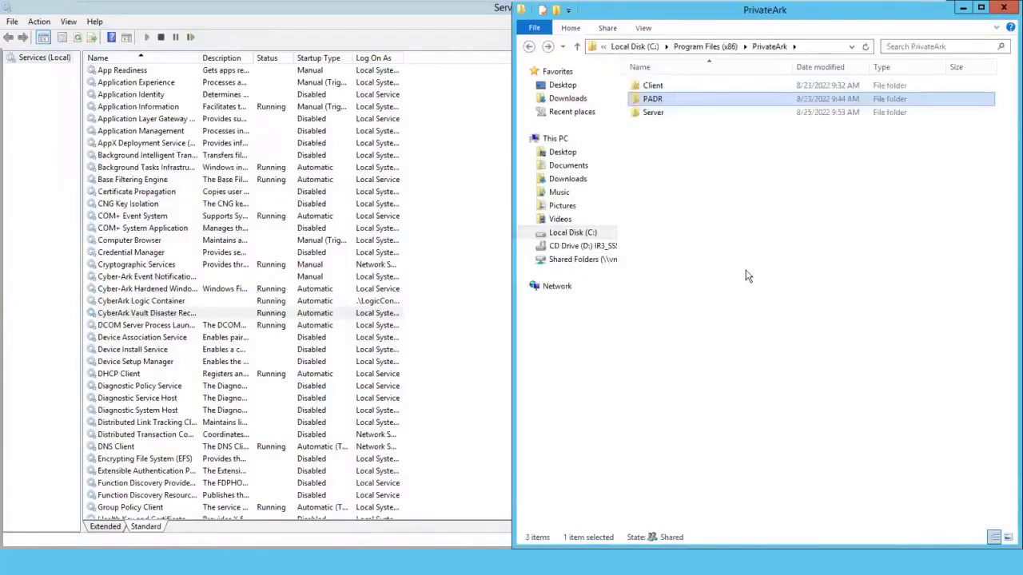
key("BackSpace")
key("l")
key("Return")
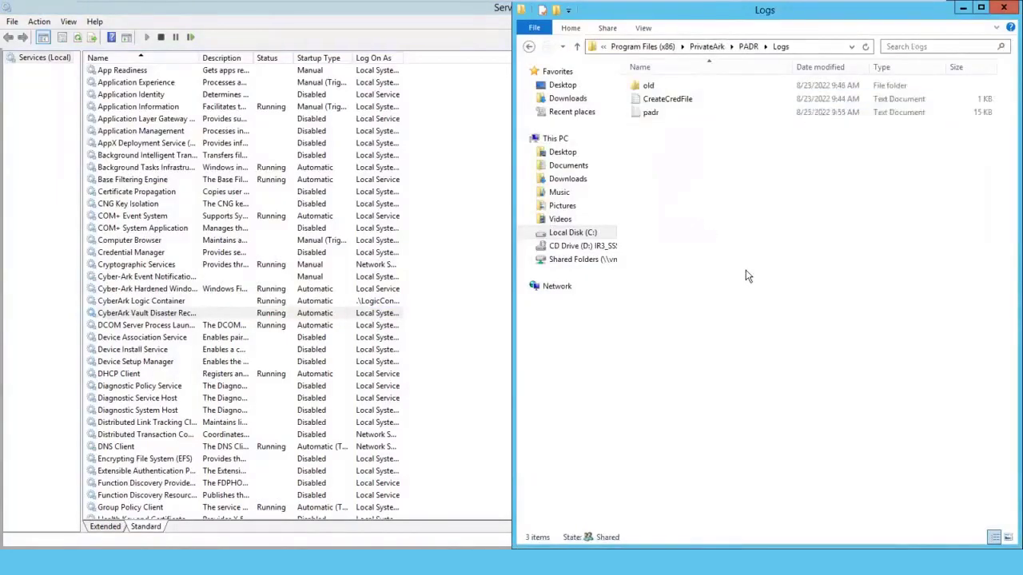
key("c")
key("p")
key("Return")
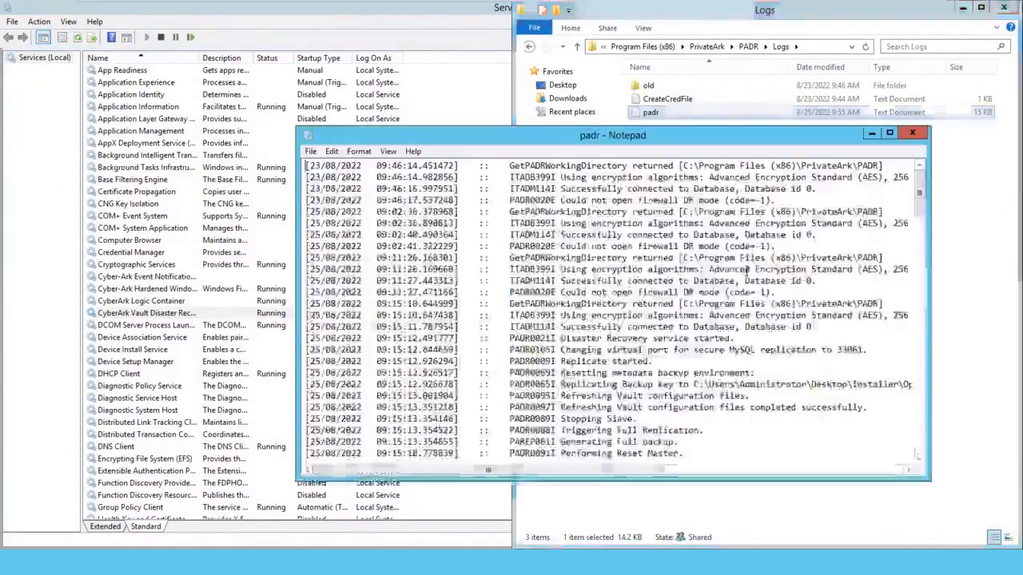
Examine the full replication entries at the end of the maximized padr log, and close the log
left_click_drag(922, 199, 929, 464)
left_click(890, 134)
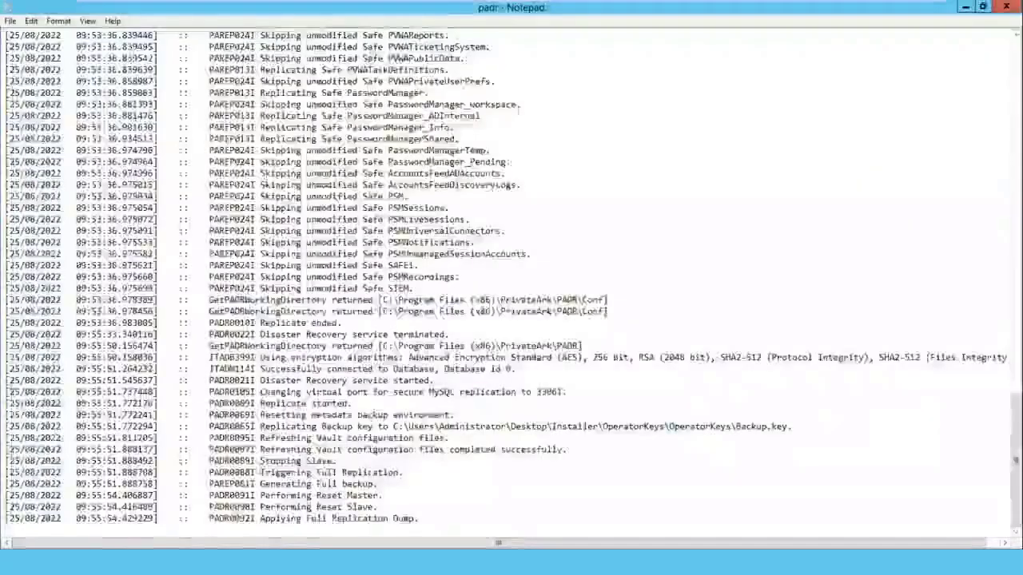
left_click_drag(256, 473, 436, 528)
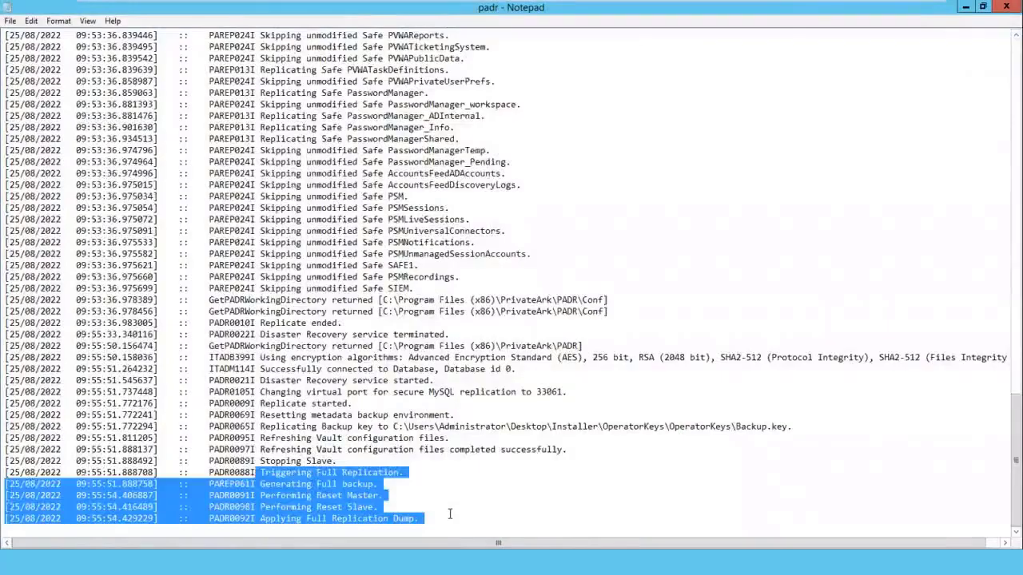
left_click(467, 505)
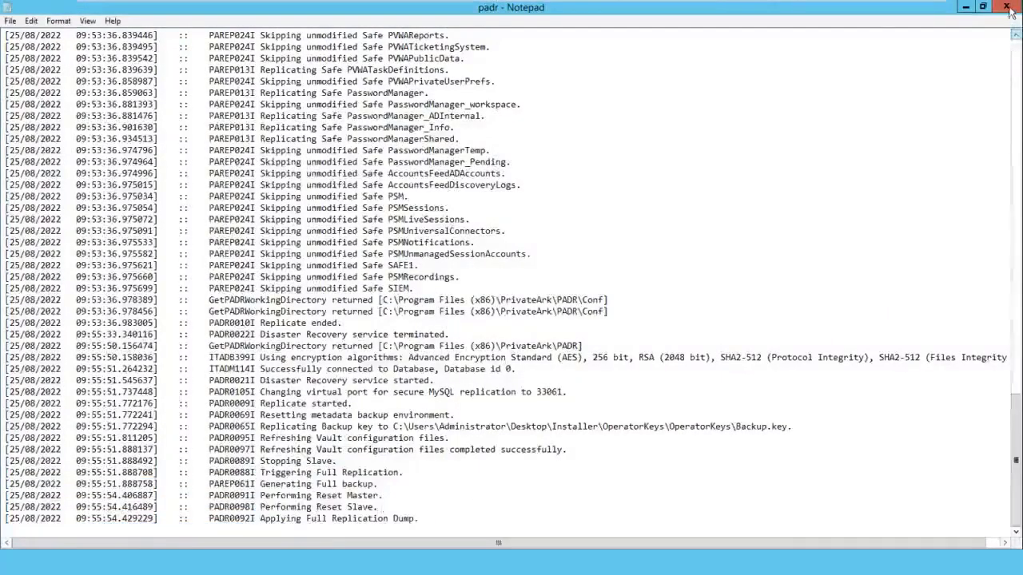
left_click(1005, 8)
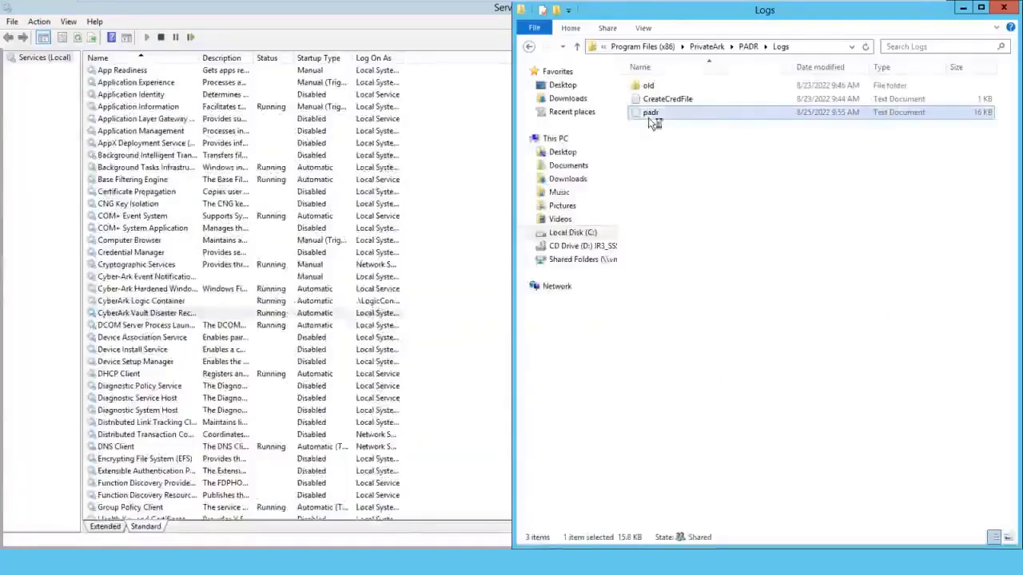
Reopen the padr log maximized and review the newest Safe replication entries through the Replicate ended line
key("Return")
scroll(937, 462, "down", 10)
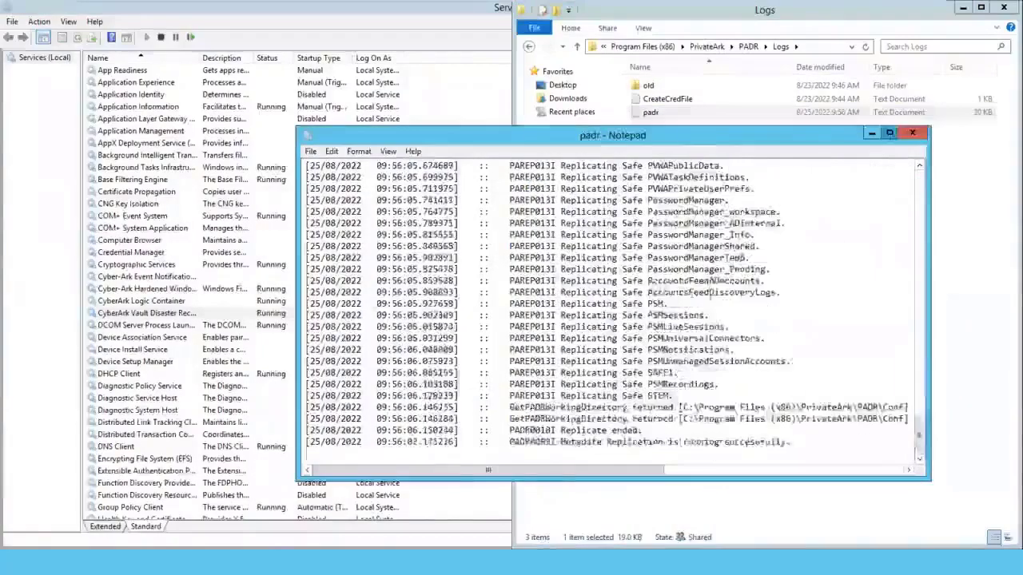
left_click(889, 133)
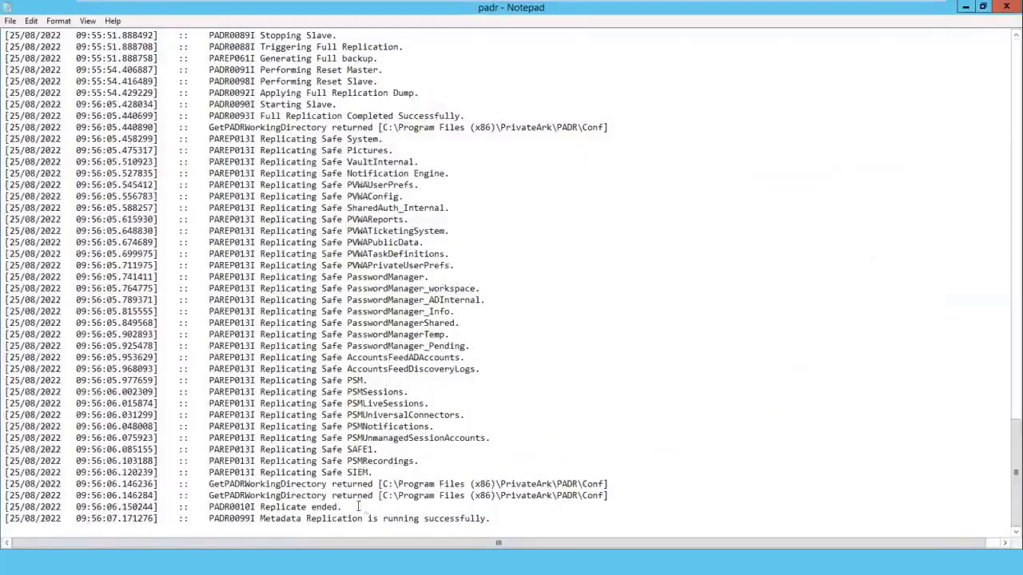
left_click_drag(358, 507, 8, 139)
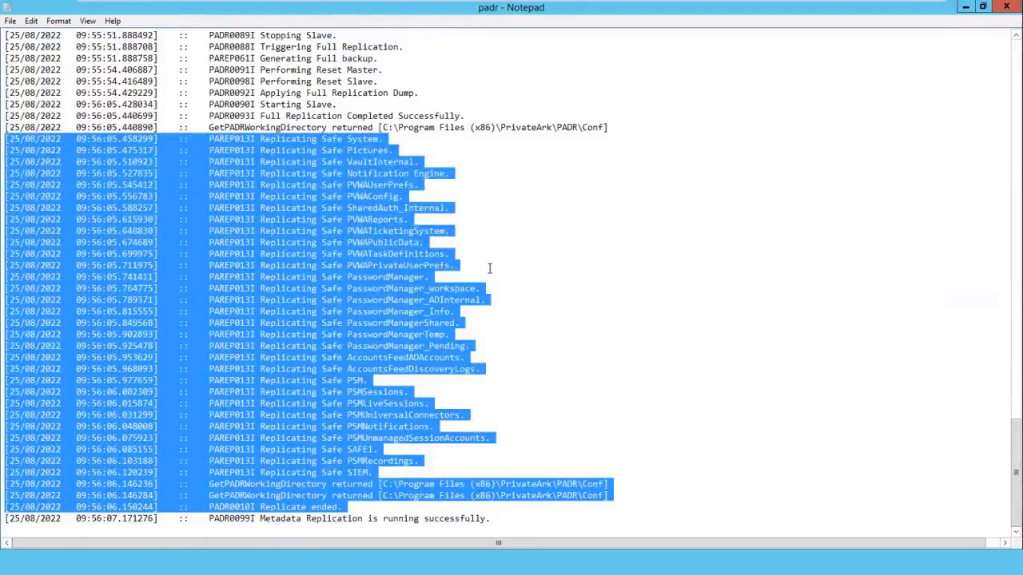
left_click(537, 297)
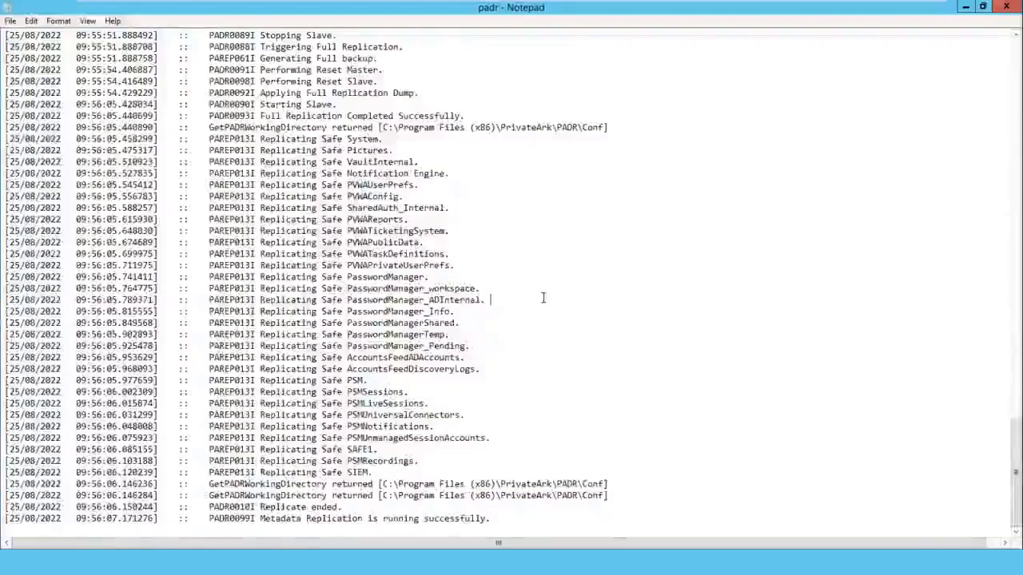